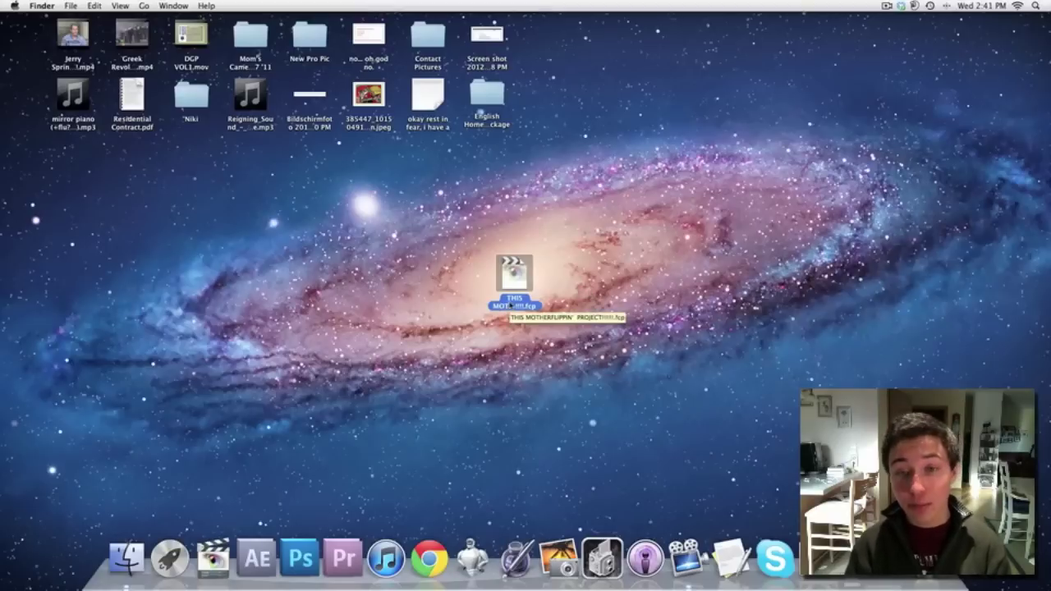
Step: Launch the .fcp project from the middle of the desktop in Final Cut Express
{"action": "double_click", "coordinate": [511, 306]}
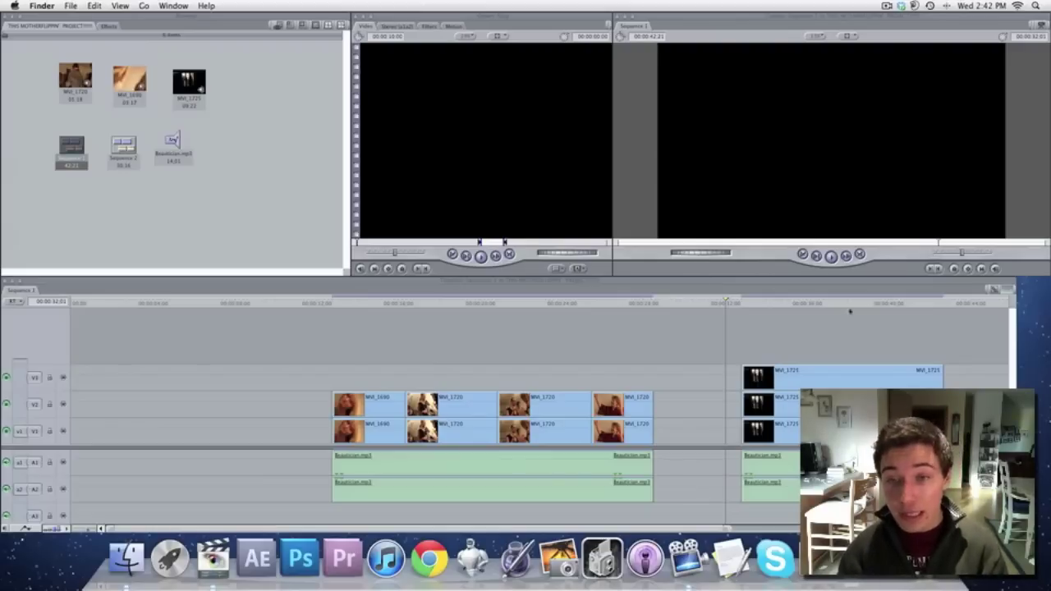
Step: Move the playhead through Sequence 1 and select the MVI_1720 clip
{"action": "left_click", "coordinate": [690, 343]}
{"action": "left_click", "coordinate": [685, 304]}
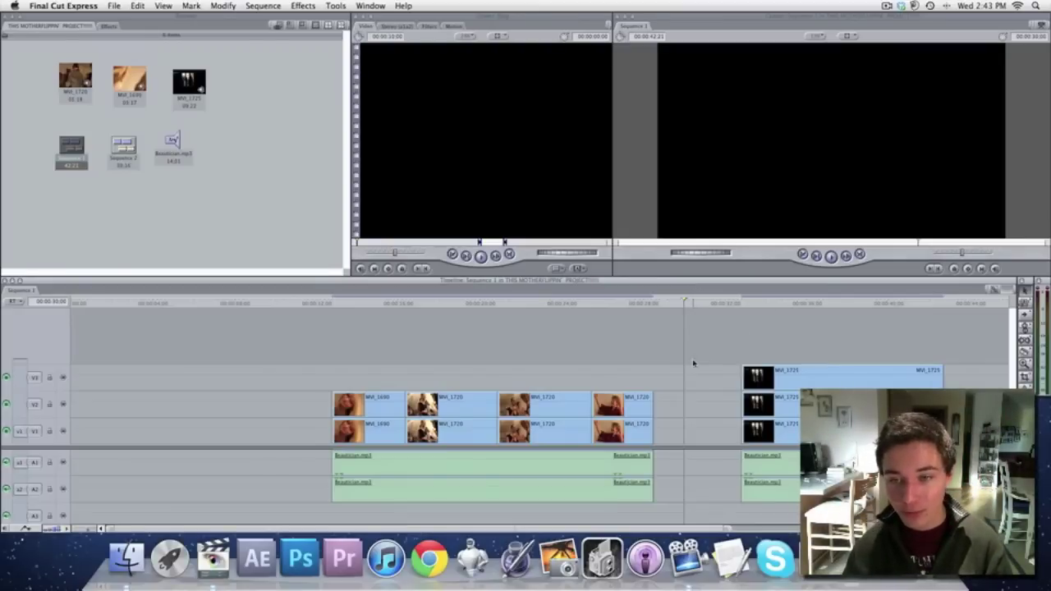
{"action": "left_click", "coordinate": [735, 306]}
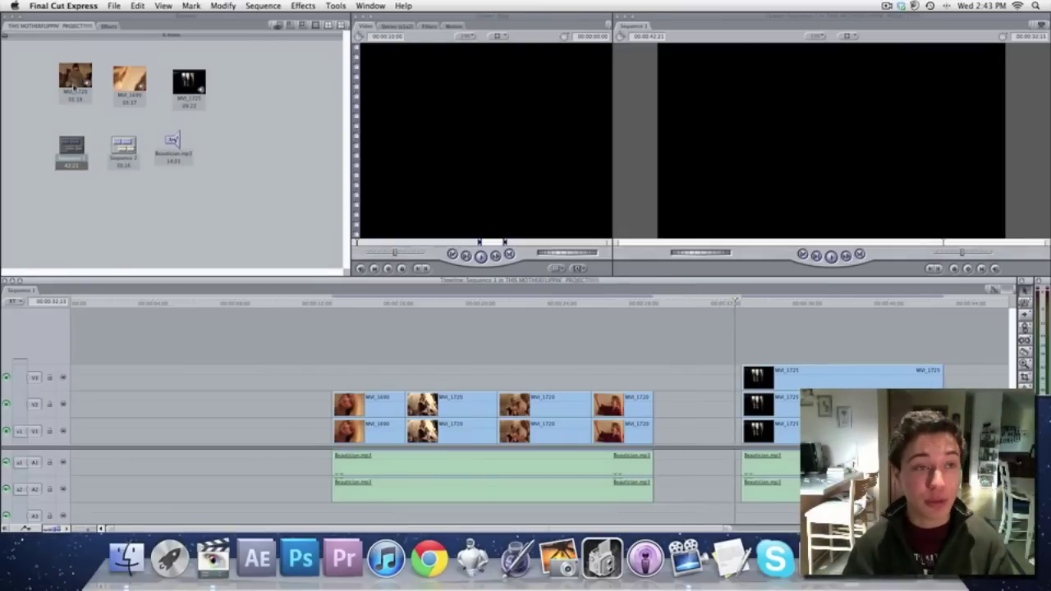
Step: Preview the MVI_1720 and dark MVI_1725 clips in the Viewer
{"action": "double_click", "coordinate": [74, 83]}
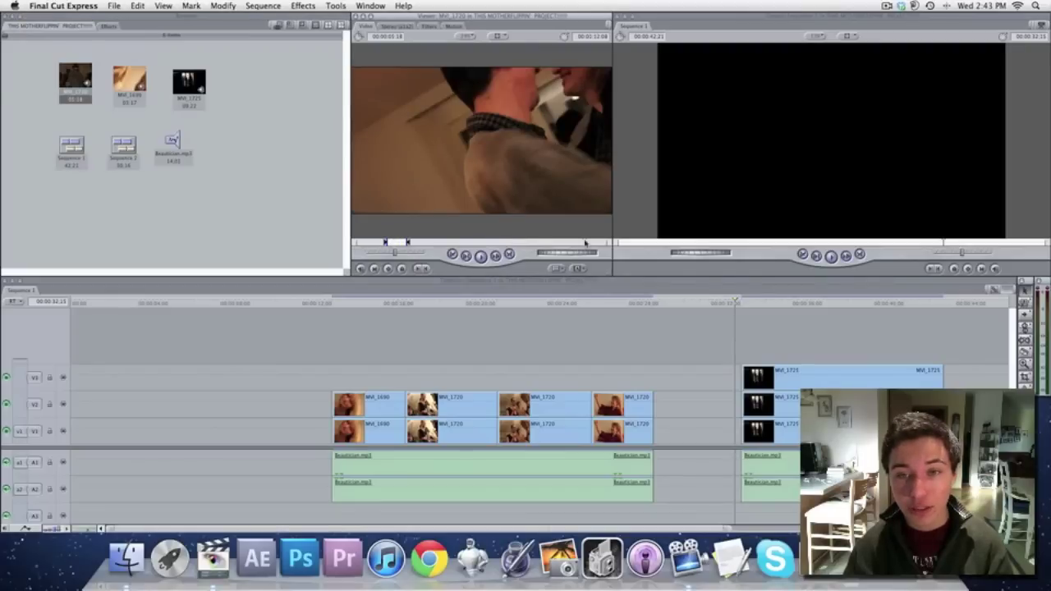
{"action": "mouse_move", "coordinate": [585, 242]}
{"action": "left_mouse_down"}
{"action": "mouse_move", "coordinate": [595, 242]}
{"action": "mouse_move", "coordinate": [583, 242]}
{"action": "left_mouse_up"}
{"action": "key", "text": "XF86AudioLowerVolume"}
{"action": "left_click", "coordinate": [188, 85]}
{"action": "double_click", "coordinate": [187, 85]}
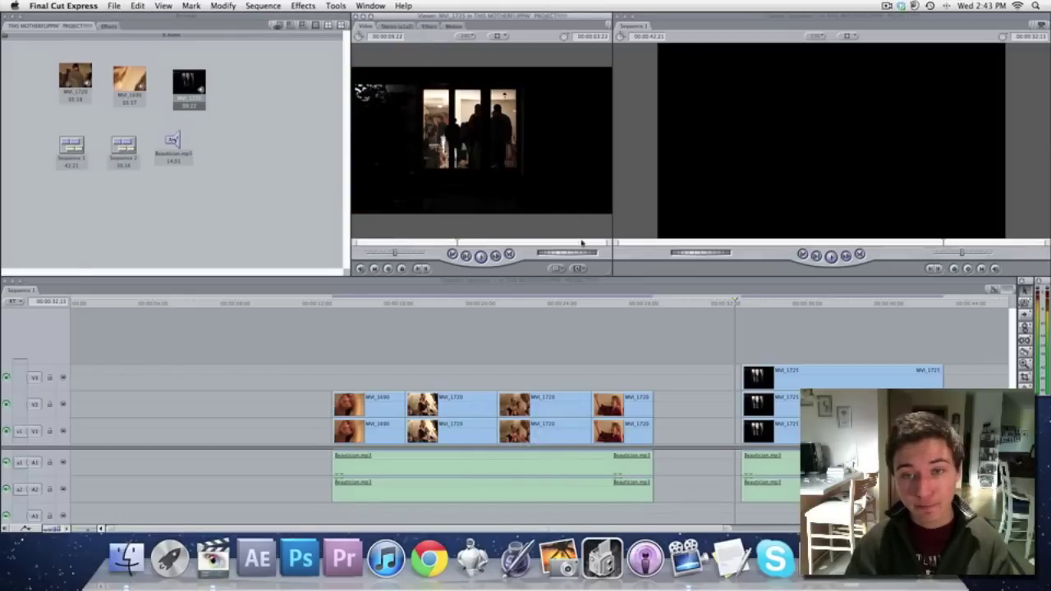
{"action": "left_click", "coordinate": [517, 242]}
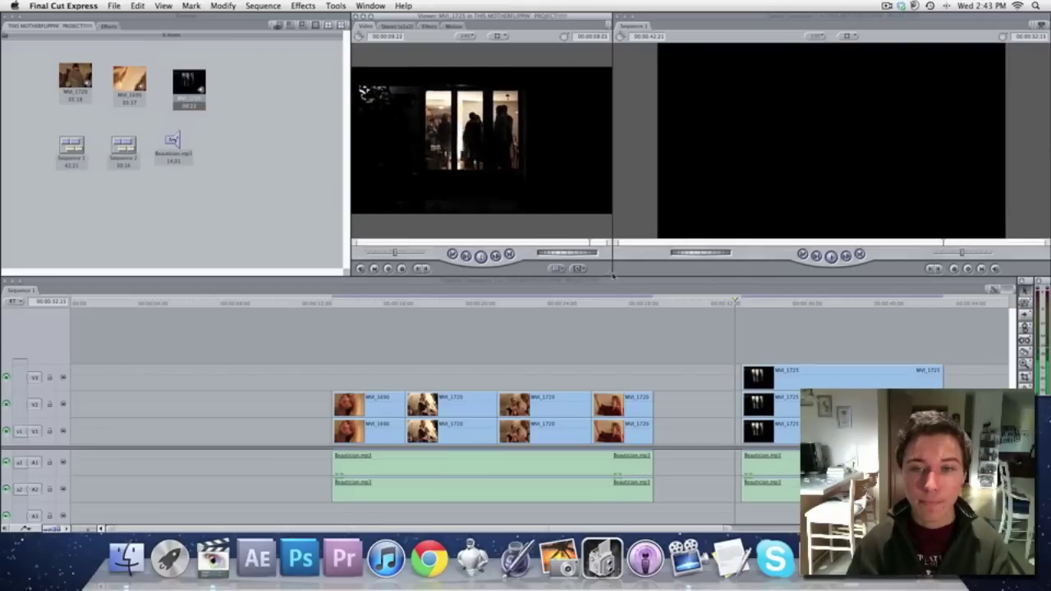
Step: Play Sequence 1 from the start, check the later MVI_1725 section, then select Sequence 2
{"action": "left_click", "coordinate": [331, 303]}
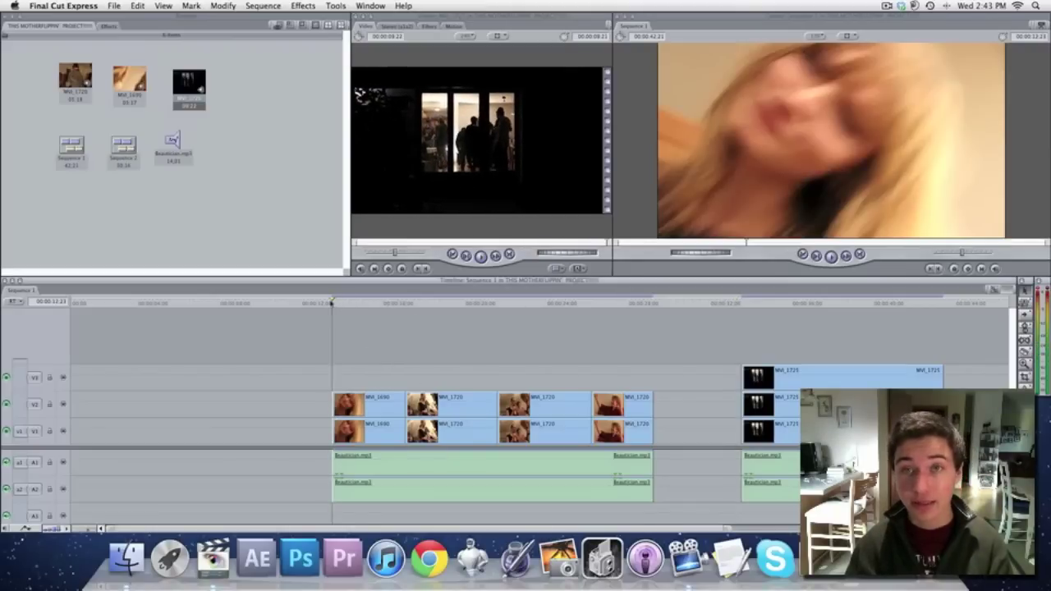
{"action": "key", "text": "space"}
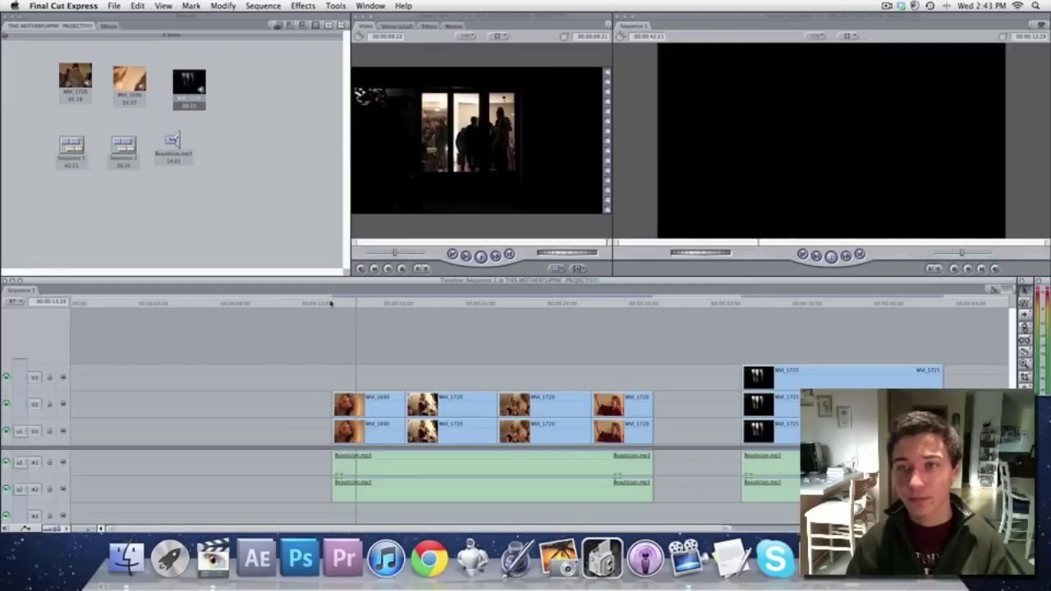
{"action": "key", "text": "XF86AudioRaiseVolume"}
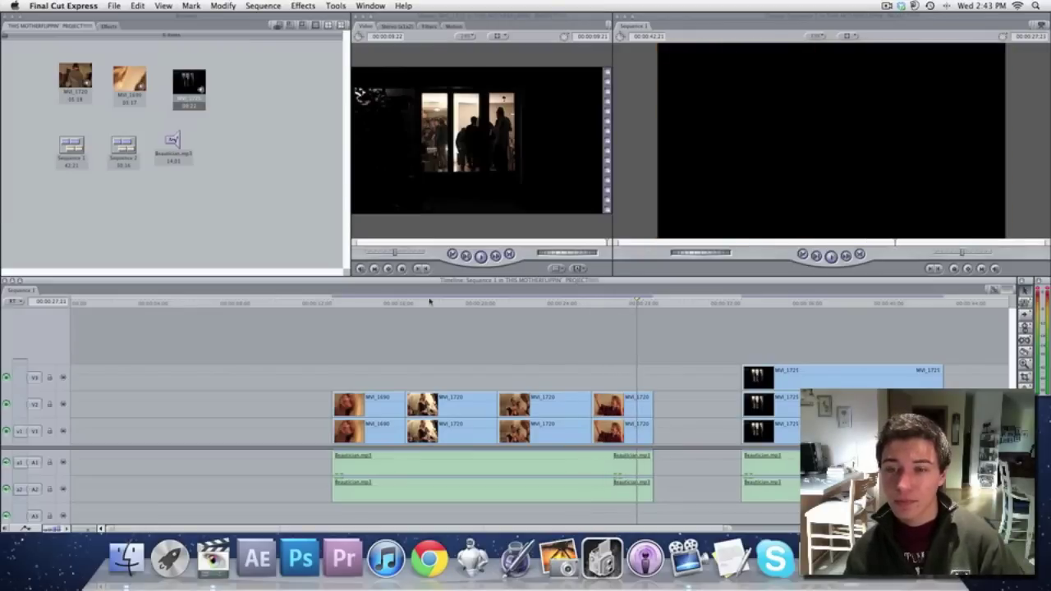
{"action": "left_click", "coordinate": [750, 296]}
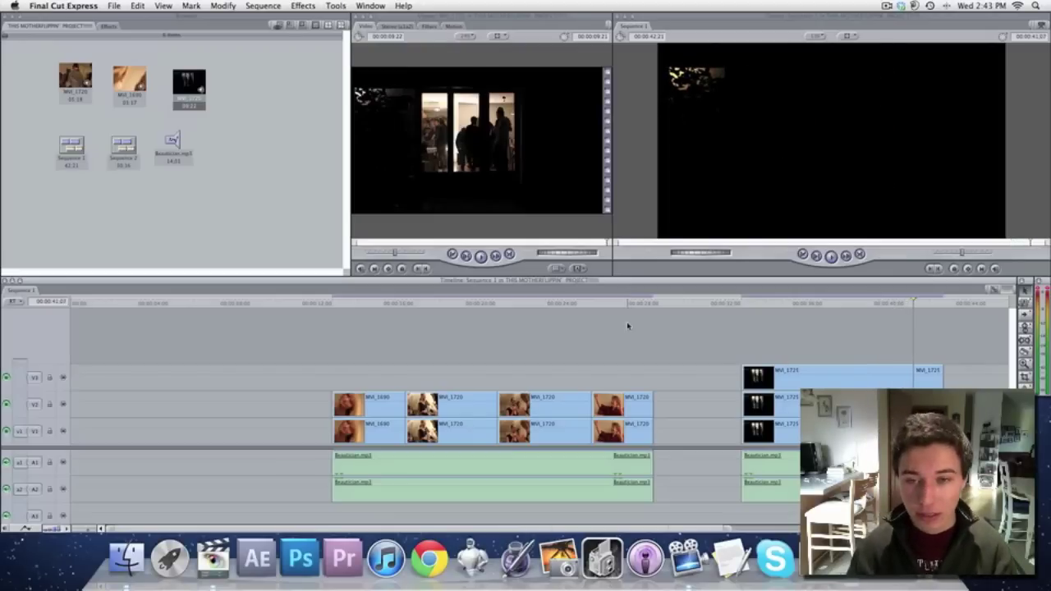
{"action": "left_click", "coordinate": [124, 154]}
Step: Open Sequence 2 and delete all of its clips
{"action": "double_click", "coordinate": [124, 155]}
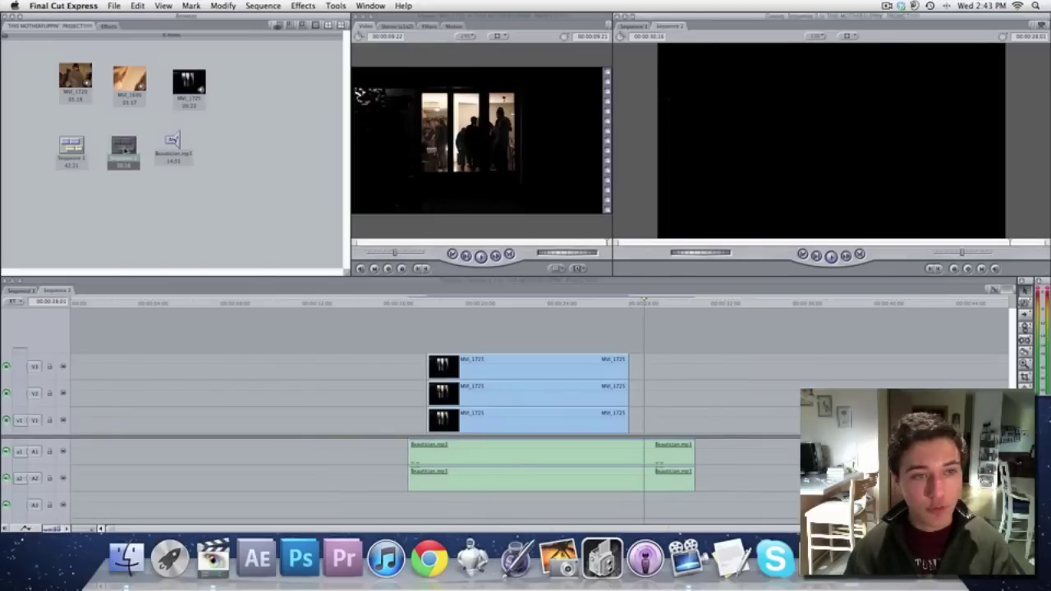
{"action": "key", "text": "super+a"}
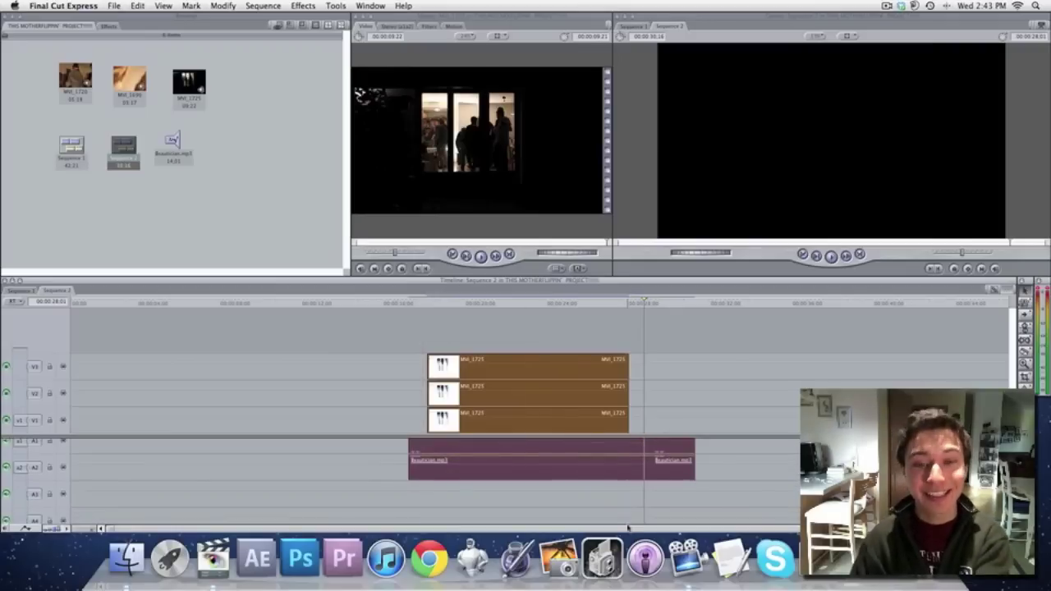
{"action": "key", "text": "Delete"}
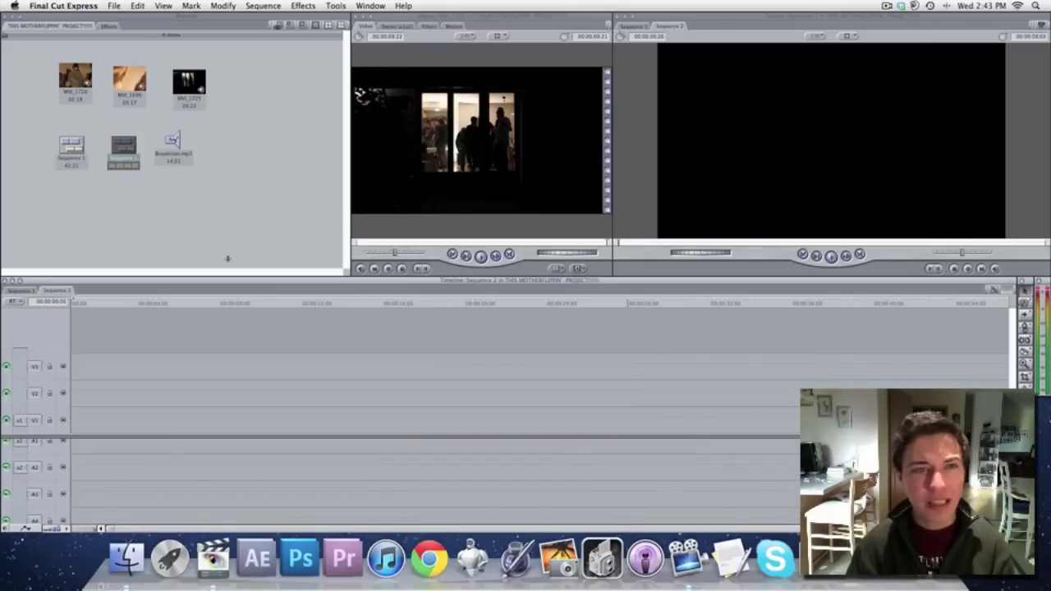
Step: Preview MVI_1720 in the Viewer and drop it into the empty Sequence 2
{"action": "left_click", "coordinate": [204, 211]}
{"action": "left_click", "coordinate": [174, 146]}
{"action": "left_click", "coordinate": [235, 160]}
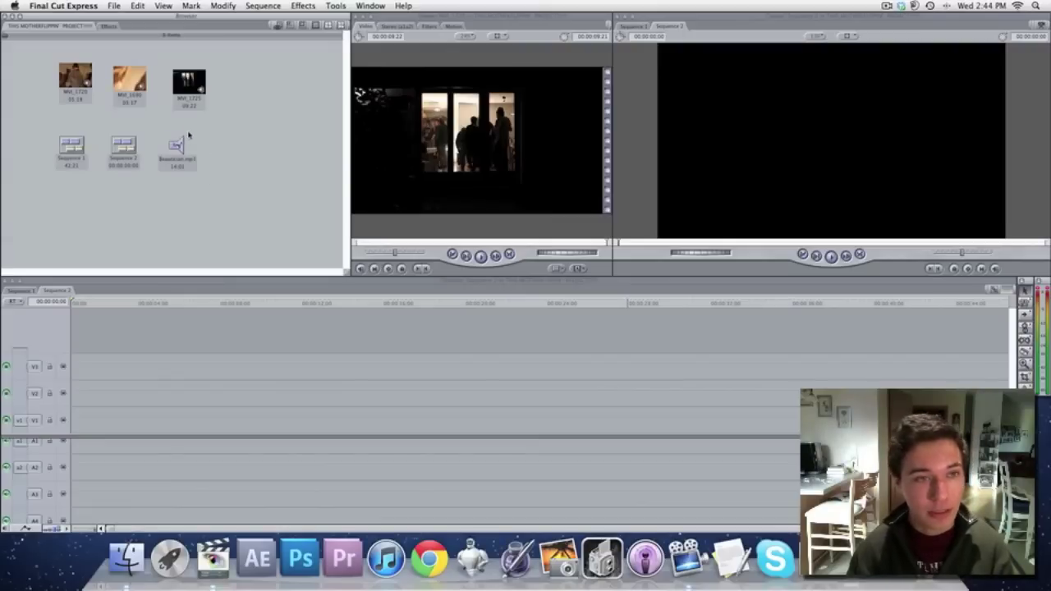
{"action": "left_click_drag", "start_coordinate": [72, 82], "coordinate": [67, 90]}
{"action": "double_click", "coordinate": [65, 85]}
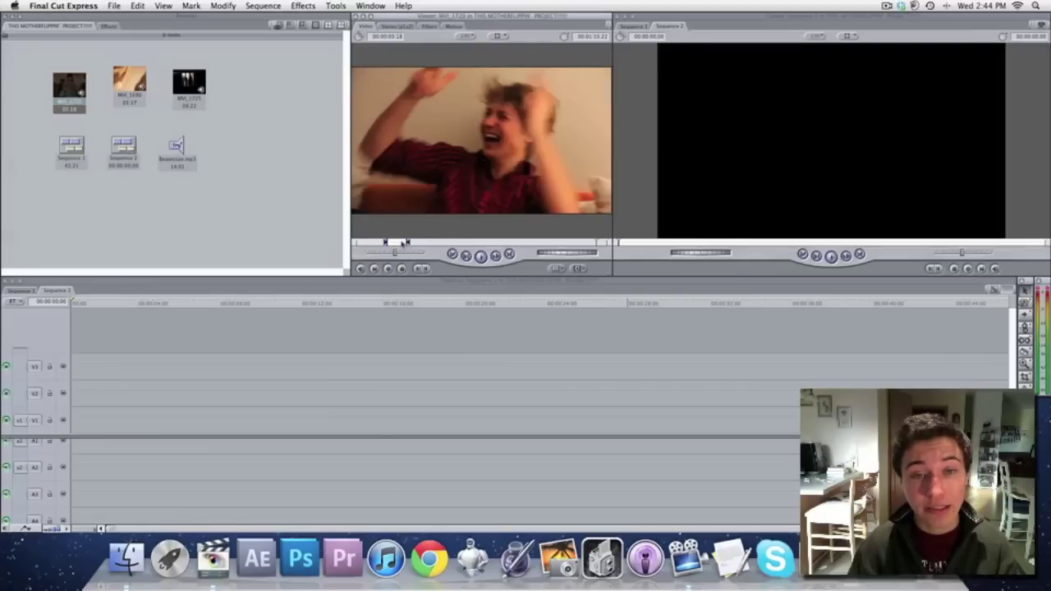
{"action": "left_click_drag", "start_coordinate": [403, 240], "coordinate": [388, 244]}
{"action": "key", "text": "space"}
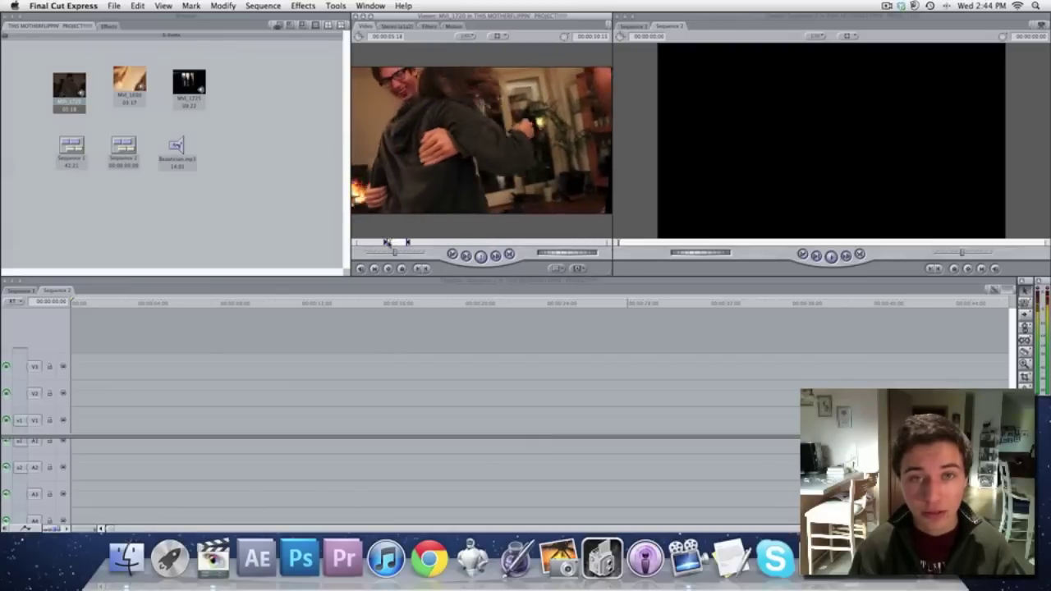
{"action": "key", "text": "XF86AudioRaiseVolume"}
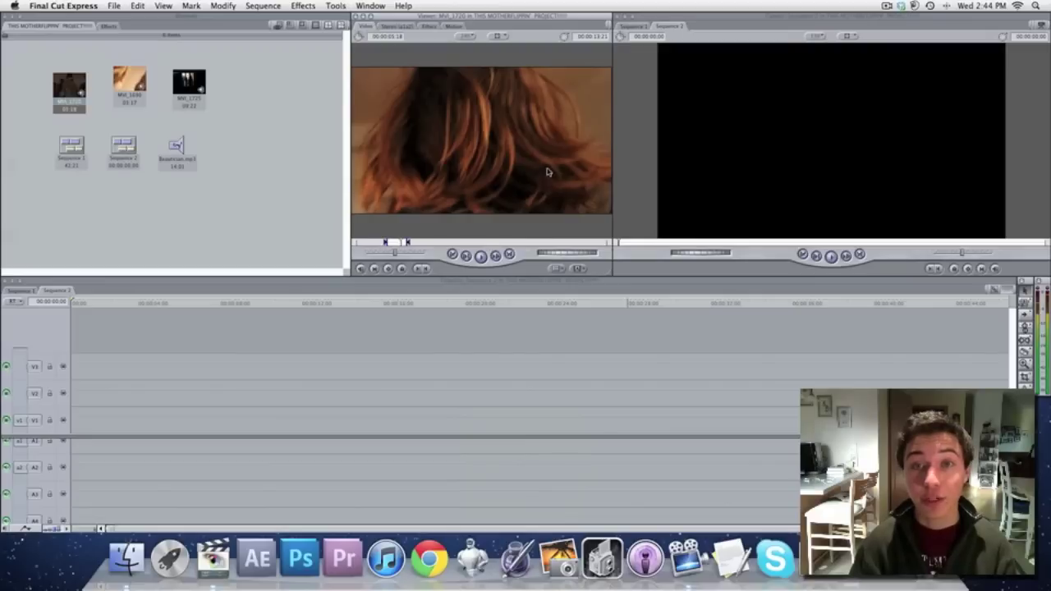
{"action": "left_click_drag", "start_coordinate": [546, 173], "coordinate": [444, 418]}
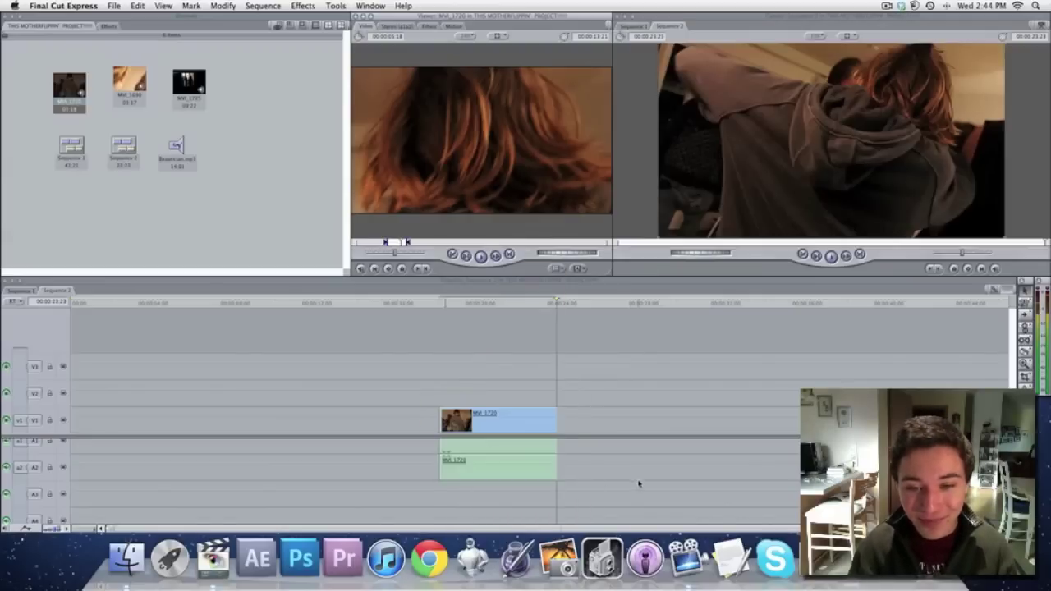
Step: Remove MVI_1720's audio and stack a pasted copy of the clip on V2 above V1
{"action": "left_click", "coordinate": [496, 473]}
{"action": "key", "text": "Delete"}
{"action": "scroll", "coordinate": [496, 478], "scroll_direction": "up", "scroll_amount": 1}
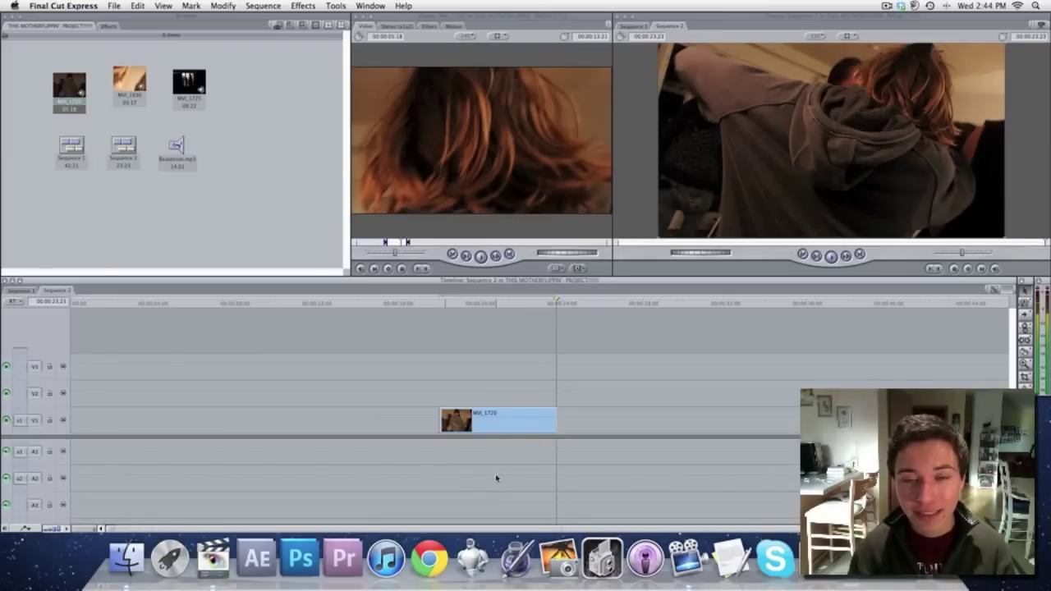
{"action": "left_click", "coordinate": [523, 426]}
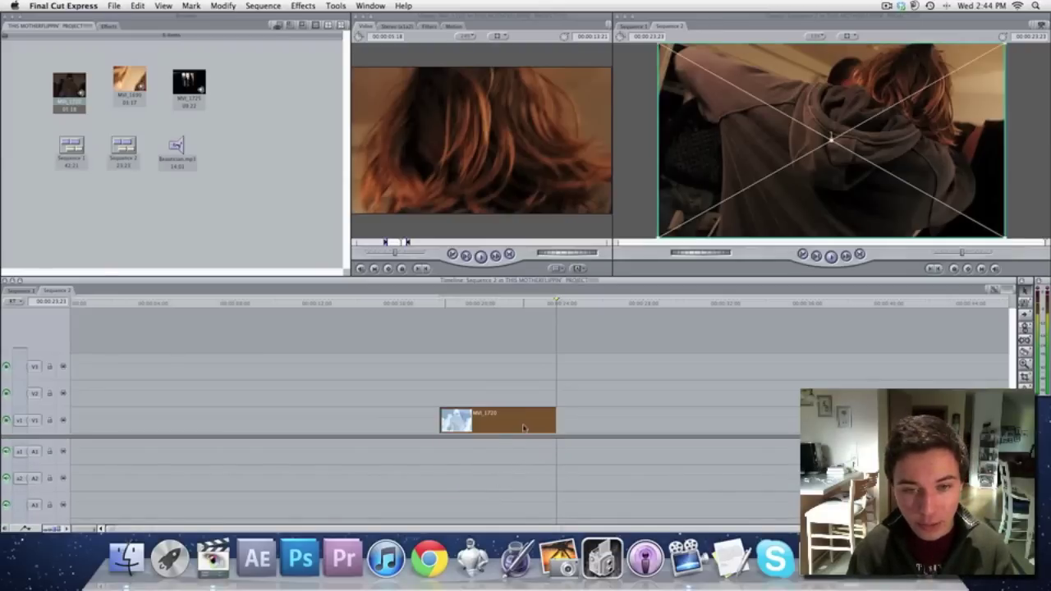
{"action": "key", "text": "super+v"}
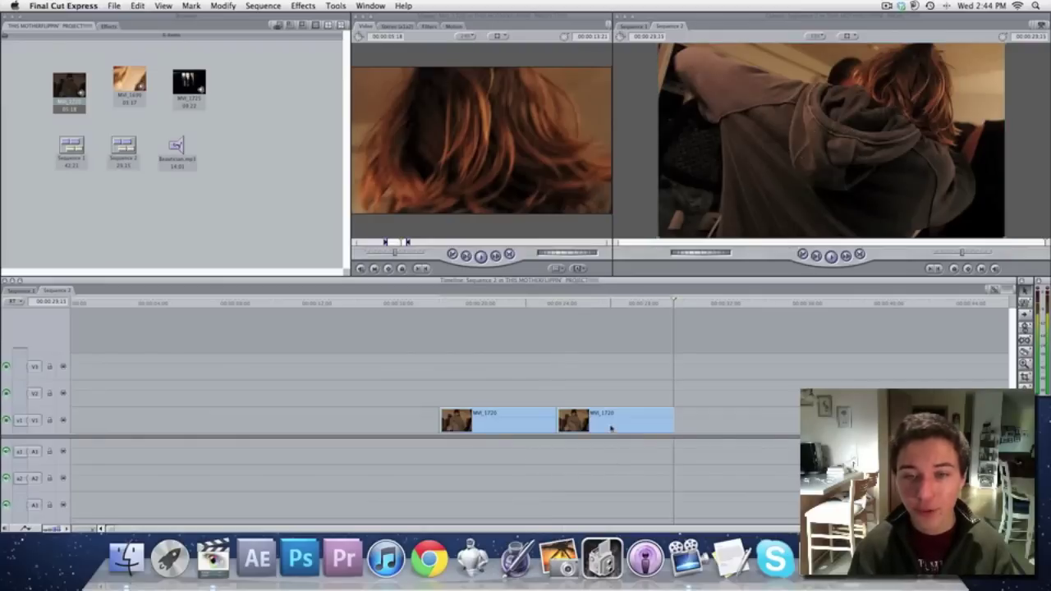
{"action": "left_click_drag", "start_coordinate": [613, 423], "coordinate": [496, 390]}
{"action": "left_click", "coordinate": [563, 404]}
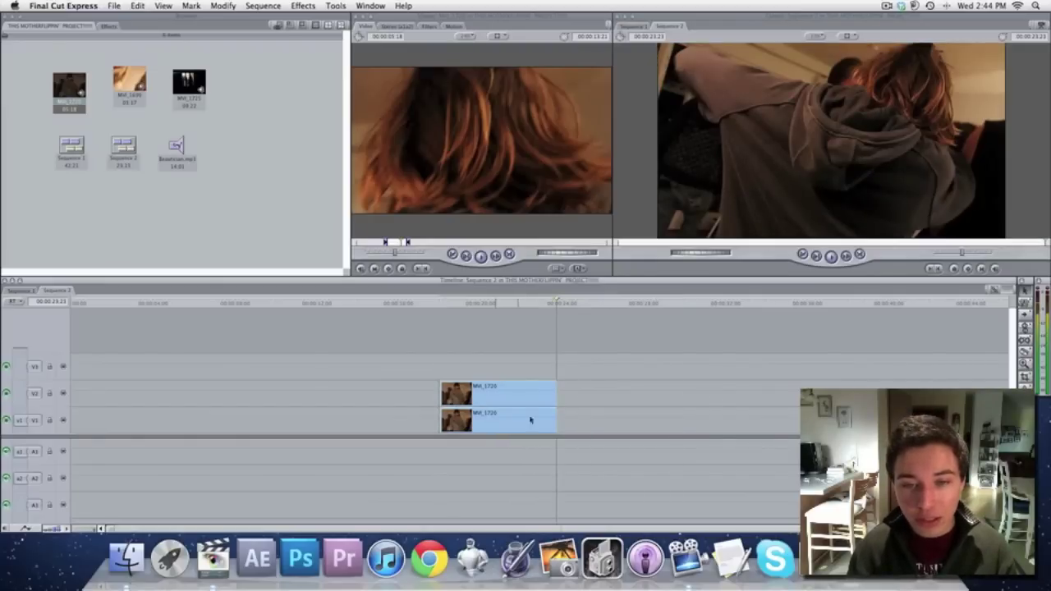
Step: Hide the V2 track and load the lower V1 clip for editing
{"action": "left_click_drag", "start_coordinate": [467, 304], "coordinate": [510, 305]}
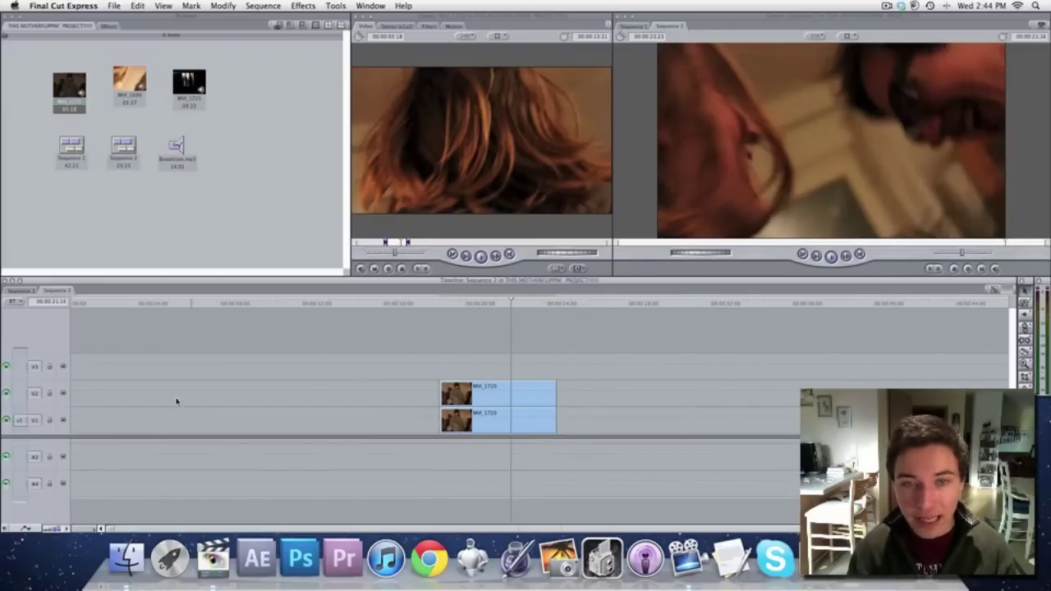
{"action": "left_click", "coordinate": [6, 394]}
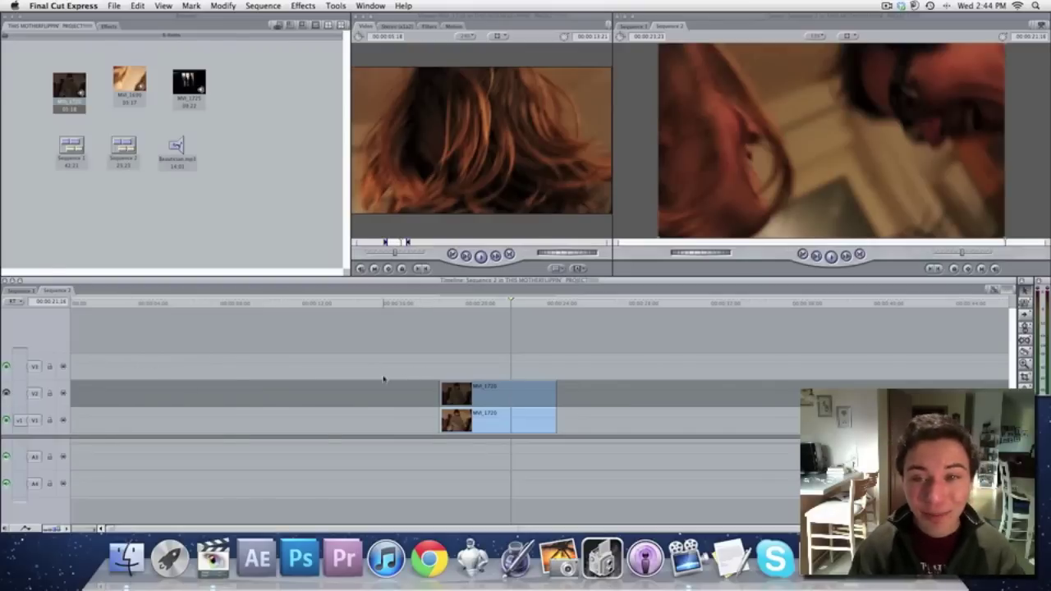
{"action": "double_click", "coordinate": [491, 414]}
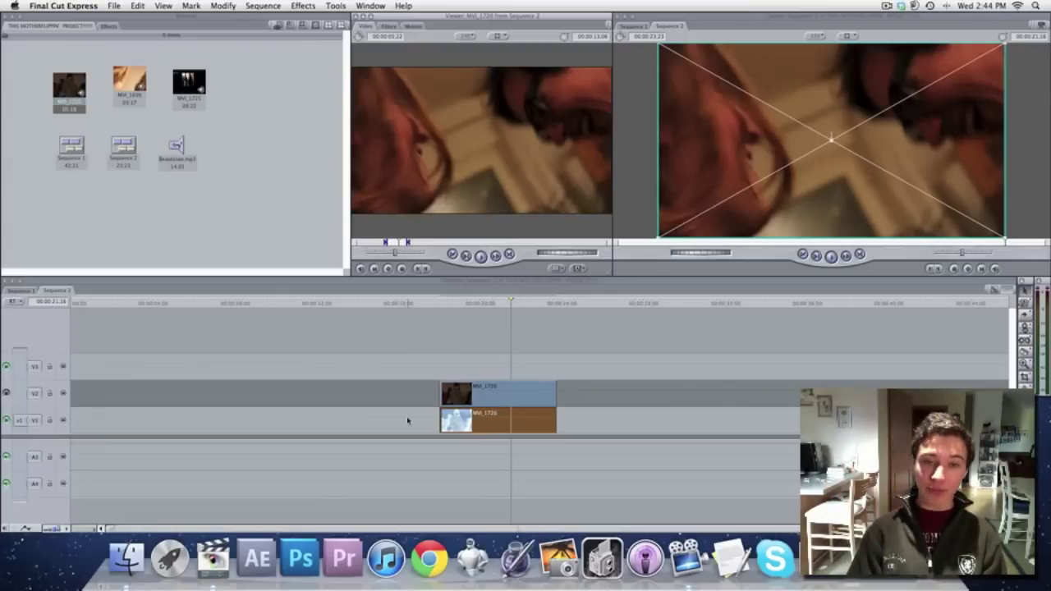
{"action": "left_click", "coordinate": [711, 440]}
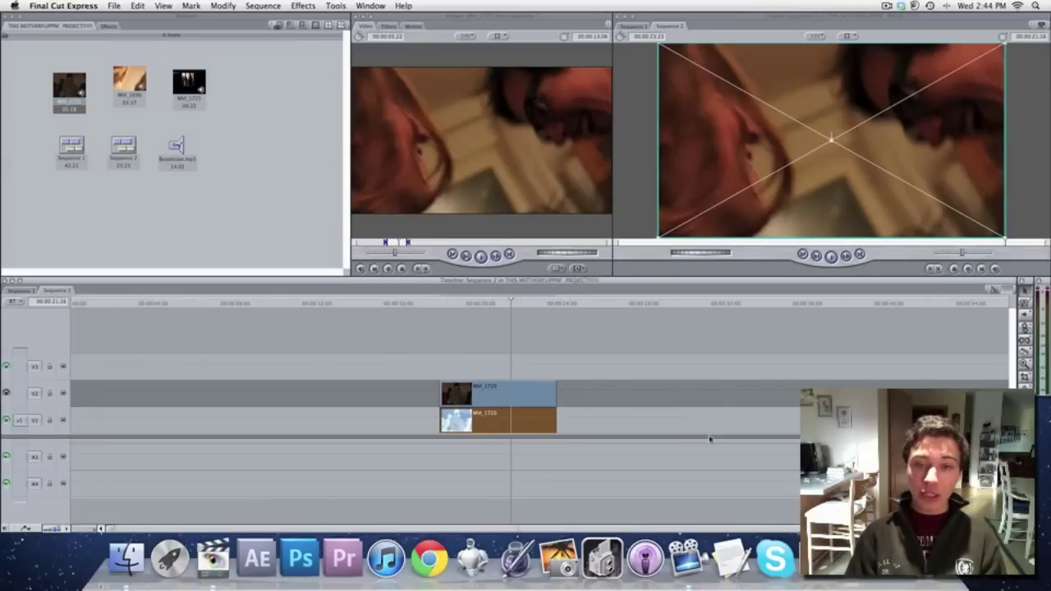
Step: Apply Effects > Color Correction > Color Corrector to the lower MVI_1720 clip
{"action": "left_click", "coordinate": [421, 425]}
{"action": "right_click", "coordinate": [420, 425]}
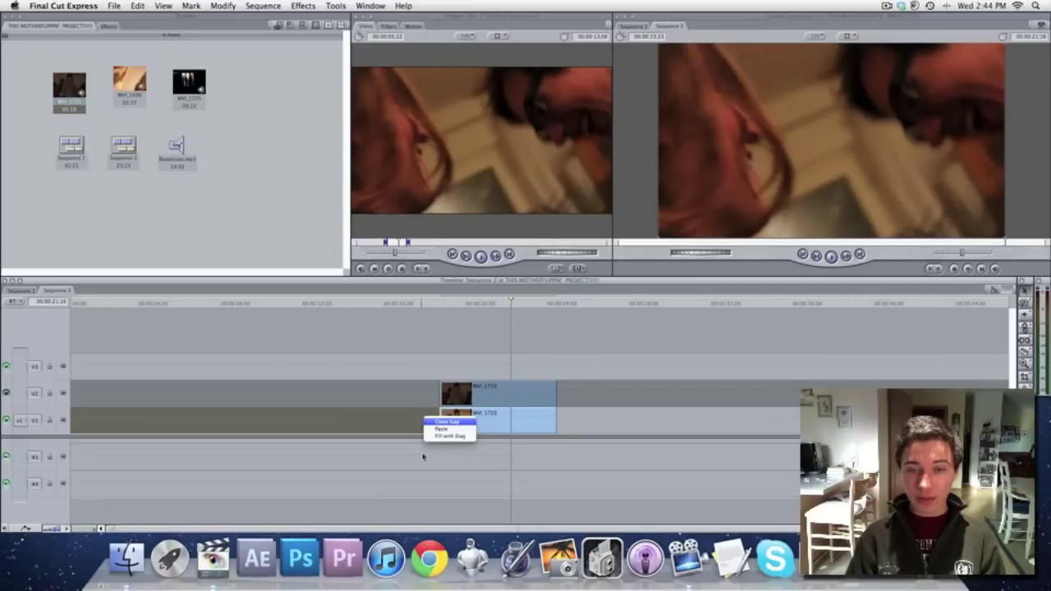
{"action": "left_click", "coordinate": [423, 457]}
{"action": "left_click", "coordinate": [484, 424]}
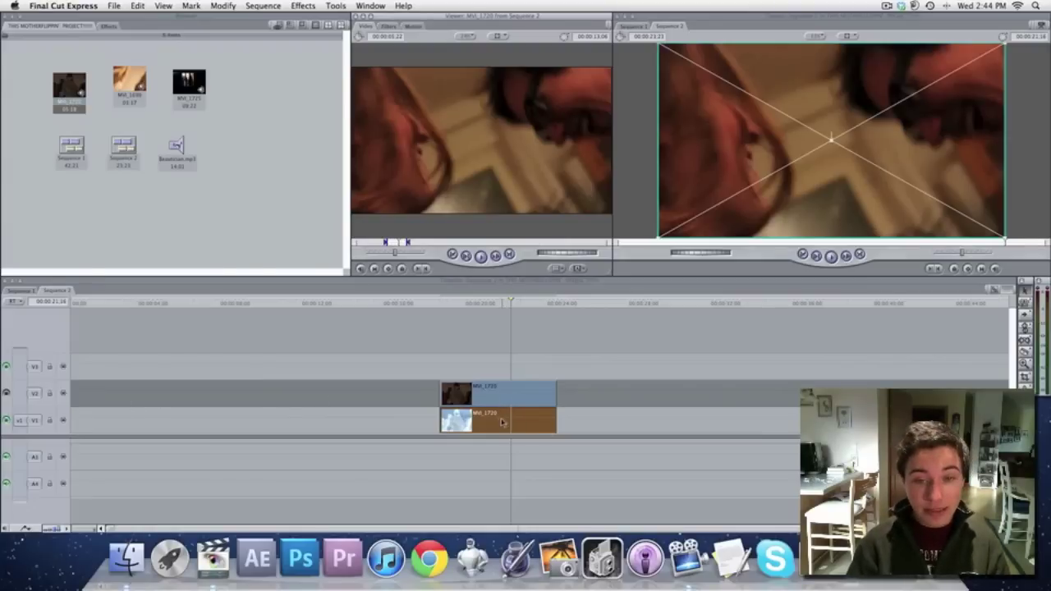
{"action": "left_click", "coordinate": [384, 26]}
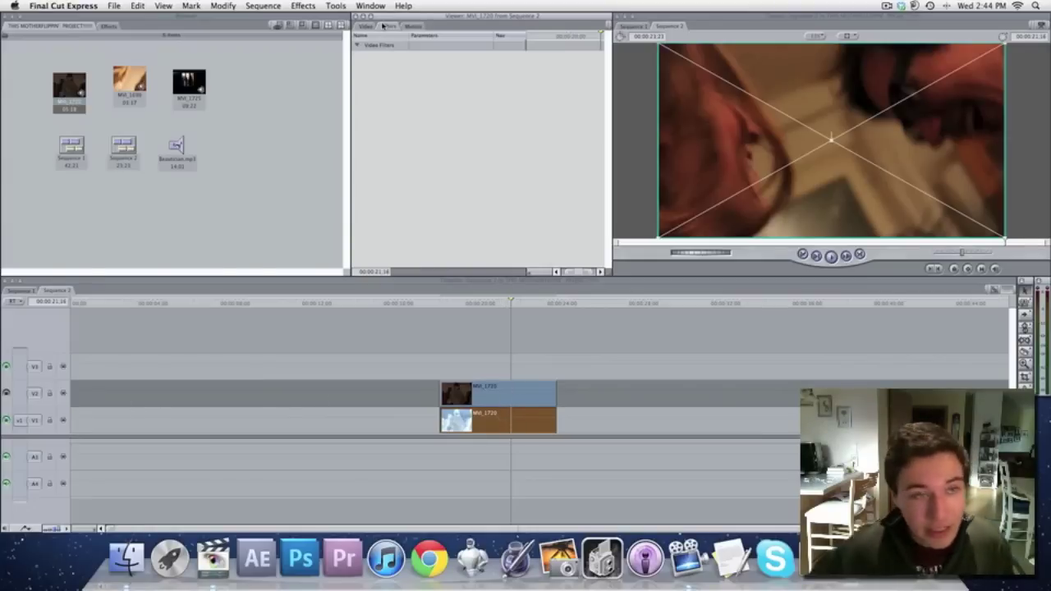
{"action": "left_click", "coordinate": [112, 26]}
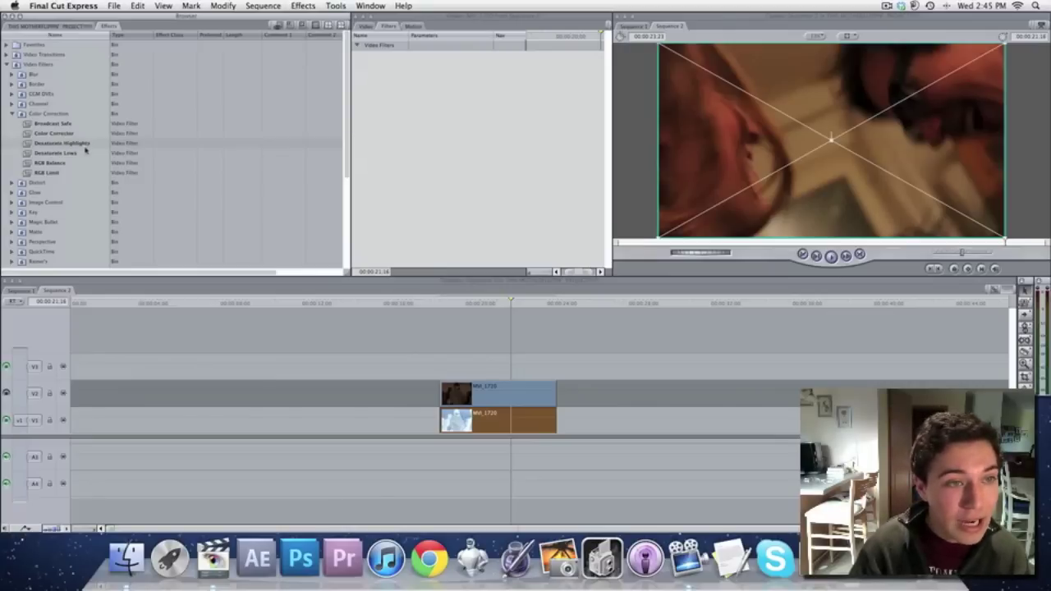
{"action": "left_click_drag", "start_coordinate": [56, 134], "coordinate": [499, 134]}
Step: In the Color Corrector tab, pull the lower clip's Sat slider down
{"action": "left_click", "coordinate": [380, 58]}
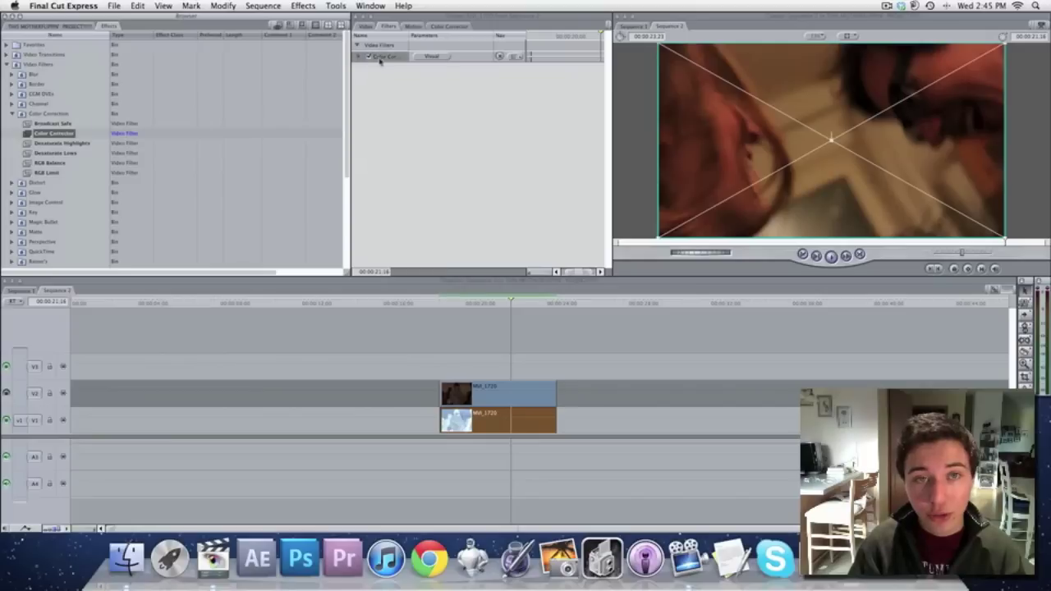
{"action": "left_click", "coordinate": [446, 59]}
{"action": "mouse_move", "coordinate": [507, 299]}
{"action": "left_mouse_down"}
{"action": "mouse_move", "coordinate": [491, 302]}
{"action": "mouse_move", "coordinate": [513, 306]}
{"action": "left_mouse_up"}
{"action": "left_click_drag", "start_coordinate": [479, 248], "coordinate": [427, 239]}
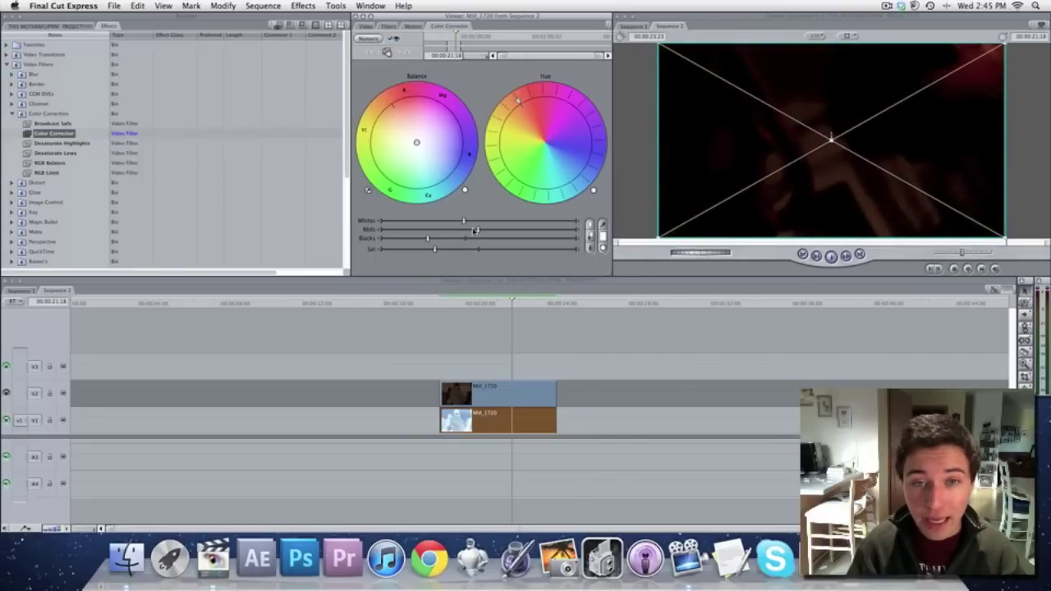
Step: Cut the lower clip's saturation further and nudge its Whites slider up slightly
{"action": "left_click_drag", "start_coordinate": [511, 303], "coordinate": [548, 303]}
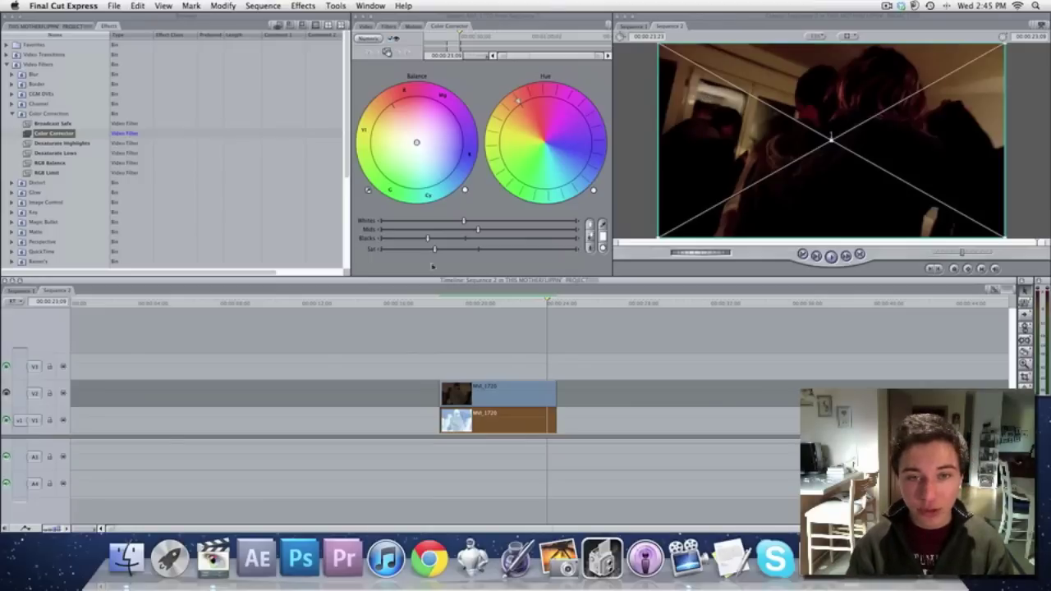
{"action": "left_click_drag", "start_coordinate": [436, 250], "coordinate": [480, 232]}
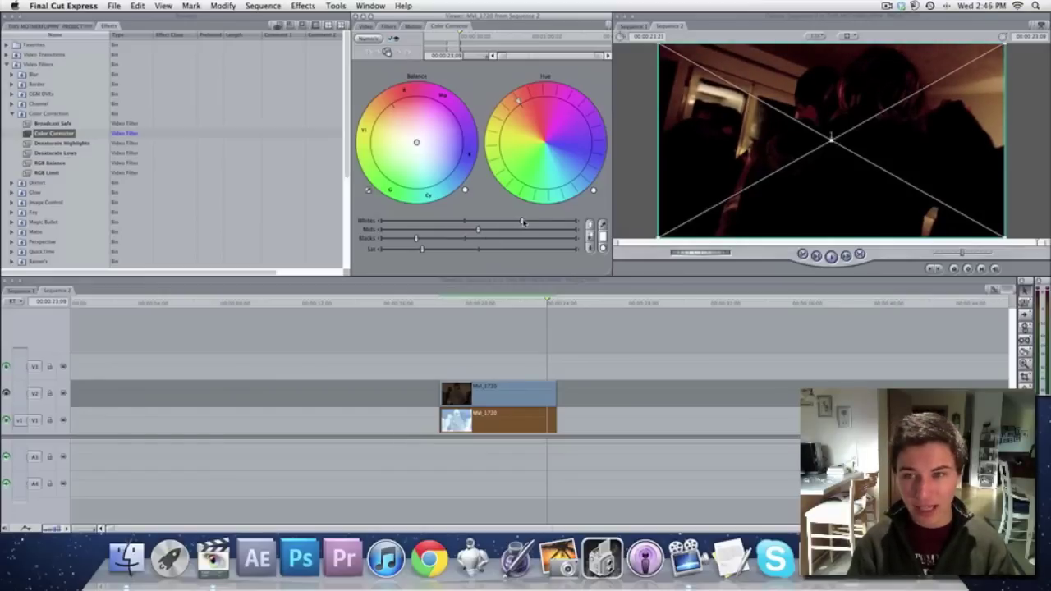
{"action": "mouse_move", "coordinate": [417, 253]}
{"action": "left_mouse_down"}
{"action": "mouse_move", "coordinate": [395, 252]}
{"action": "mouse_move", "coordinate": [412, 240]}
{"action": "left_mouse_up"}
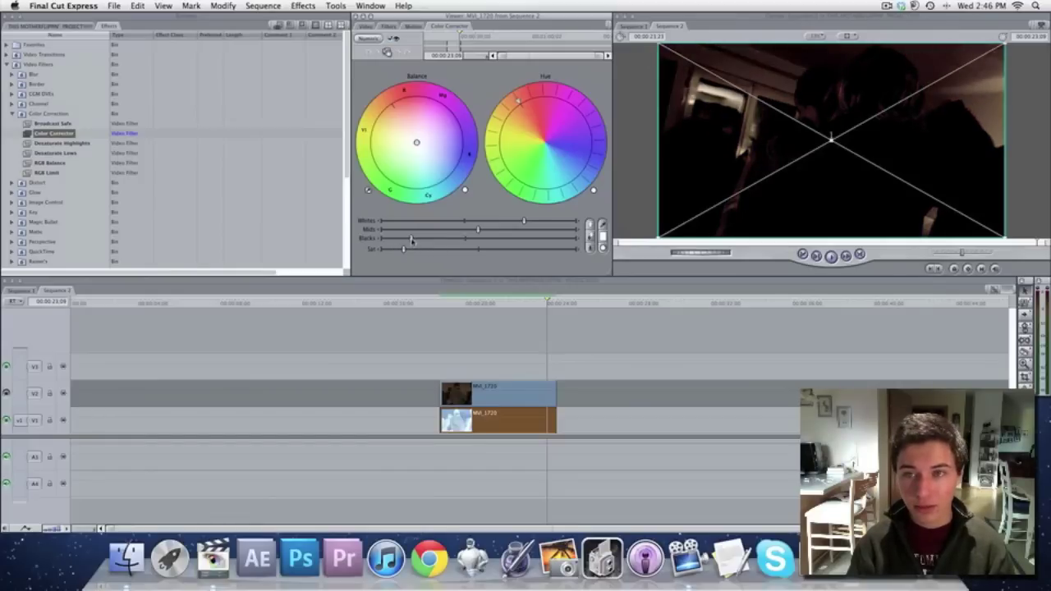
{"action": "left_click_drag", "start_coordinate": [534, 222], "coordinate": [550, 222]}
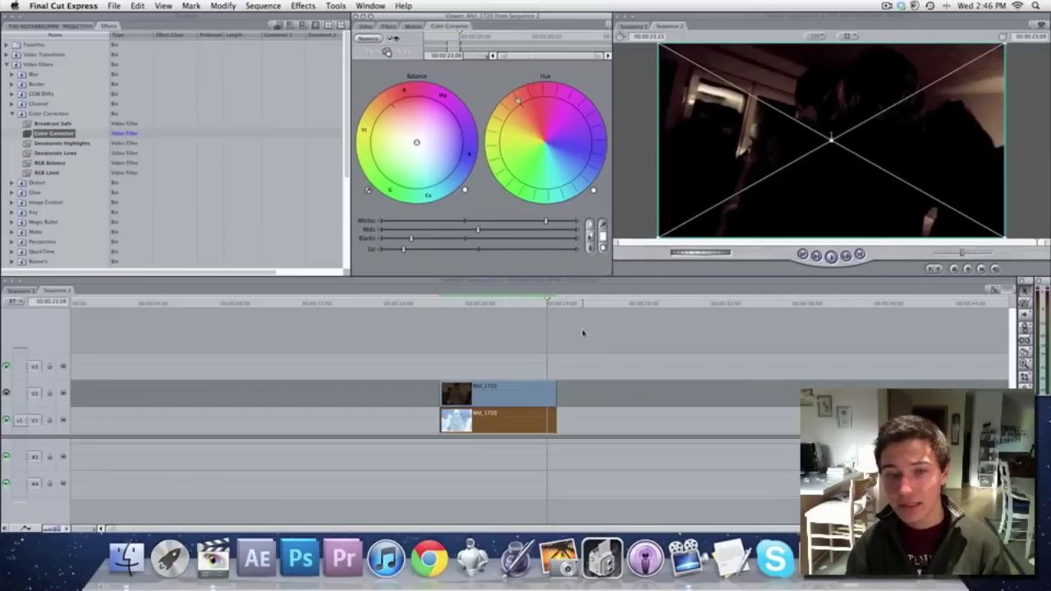
Step: Fine-tune the lower clip's Blacks, Whites, Mids and Sat while scrubbing, leaving it dark and dull
{"action": "left_click_drag", "start_coordinate": [540, 304], "coordinate": [461, 304]}
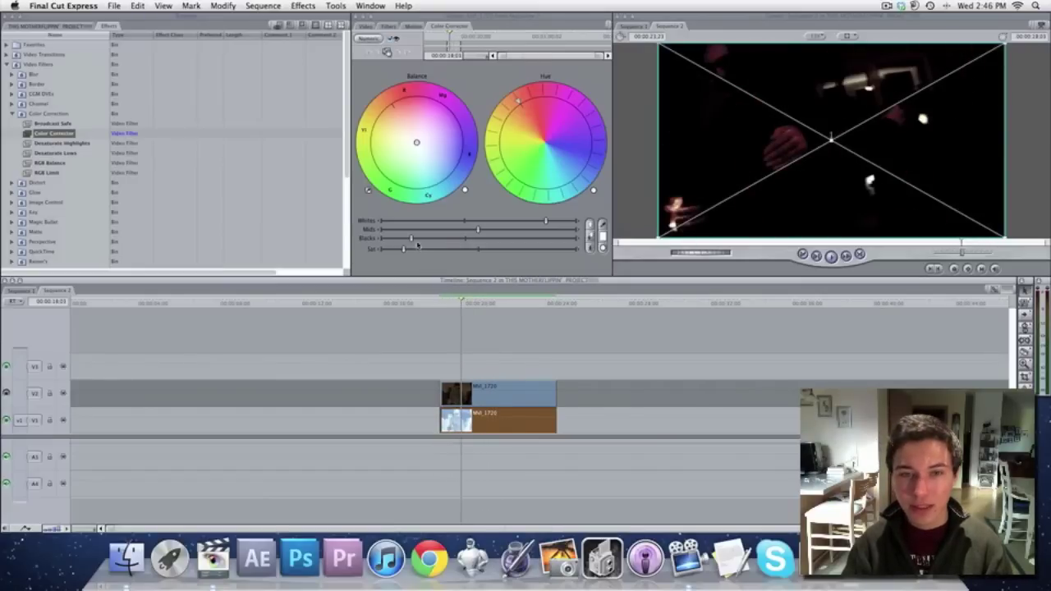
{"action": "left_click_drag", "start_coordinate": [417, 243], "coordinate": [395, 239]}
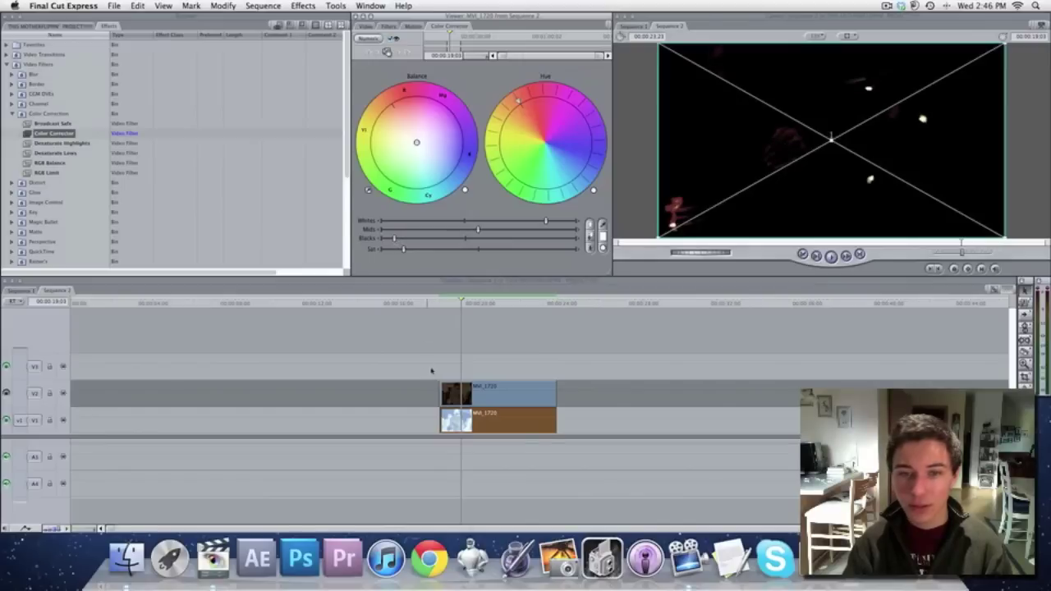
{"action": "left_click_drag", "start_coordinate": [457, 305], "coordinate": [539, 303]}
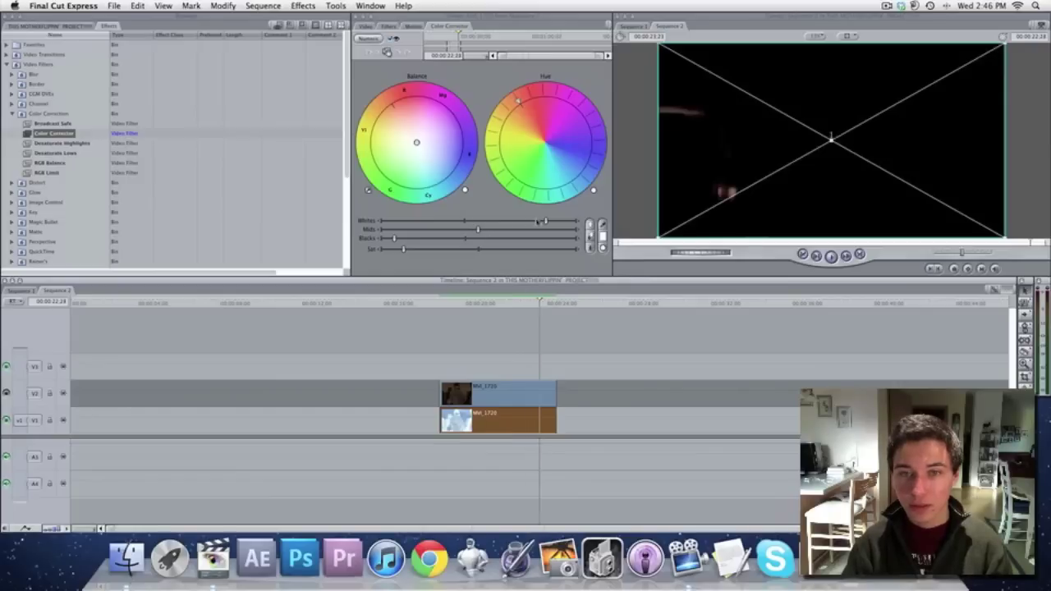
{"action": "left_click_drag", "start_coordinate": [547, 221], "coordinate": [569, 221]}
{"action": "left_click_drag", "start_coordinate": [482, 233], "coordinate": [538, 237]}
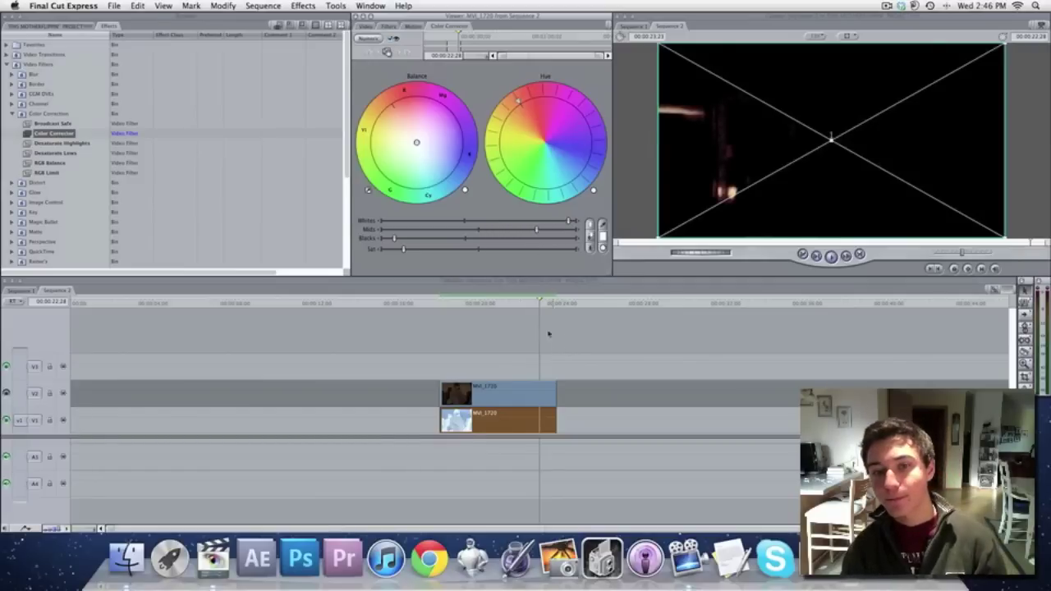
{"action": "left_click_drag", "start_coordinate": [540, 303], "coordinate": [509, 306]}
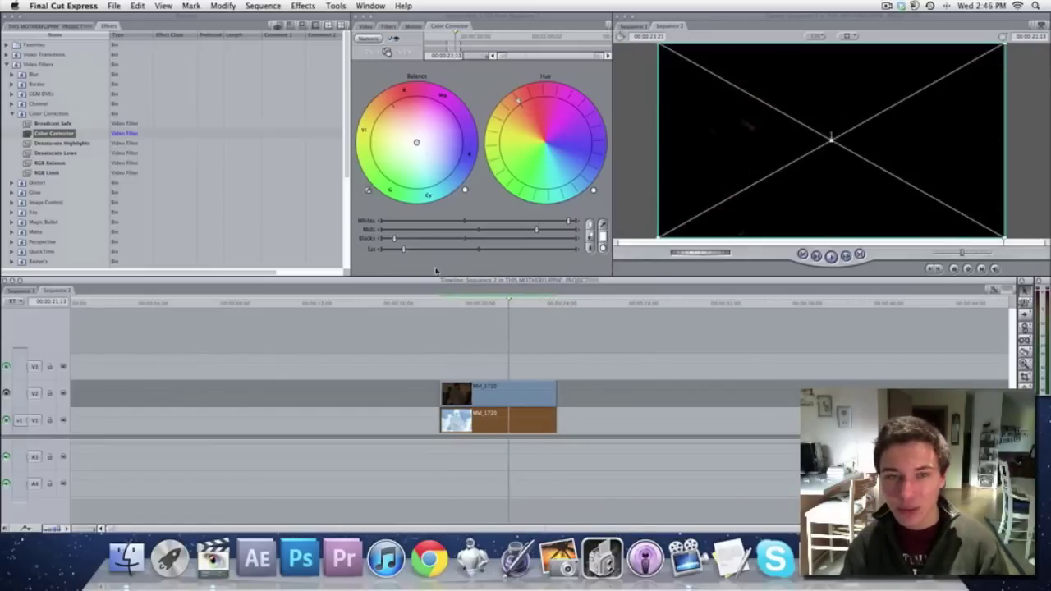
{"action": "left_click_drag", "start_coordinate": [394, 238], "coordinate": [405, 238]}
{"action": "left_click_drag", "start_coordinate": [505, 312], "coordinate": [542, 309]}
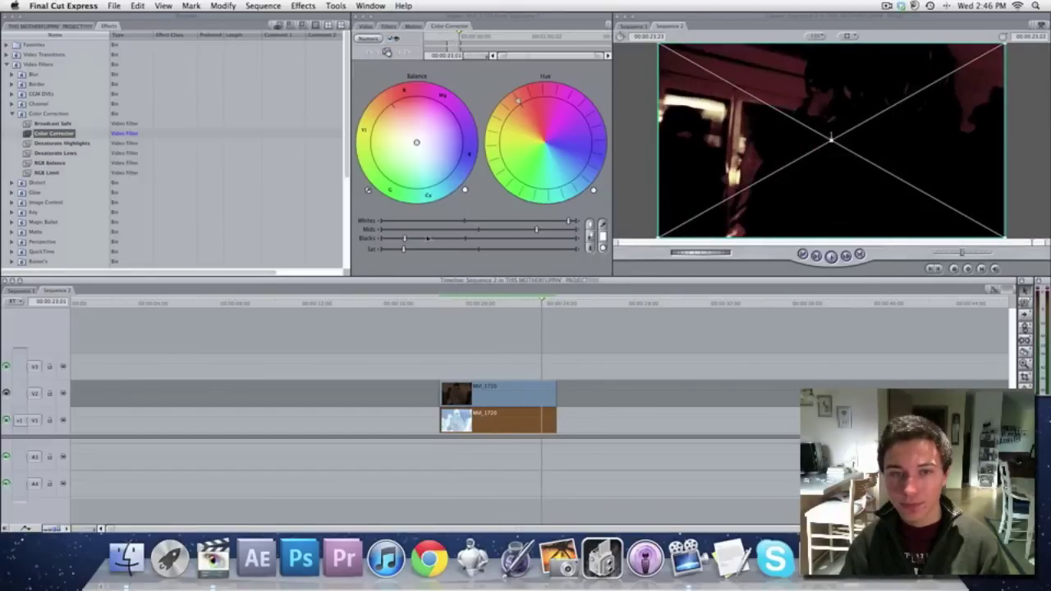
{"action": "left_click_drag", "start_coordinate": [403, 248], "coordinate": [386, 249]}
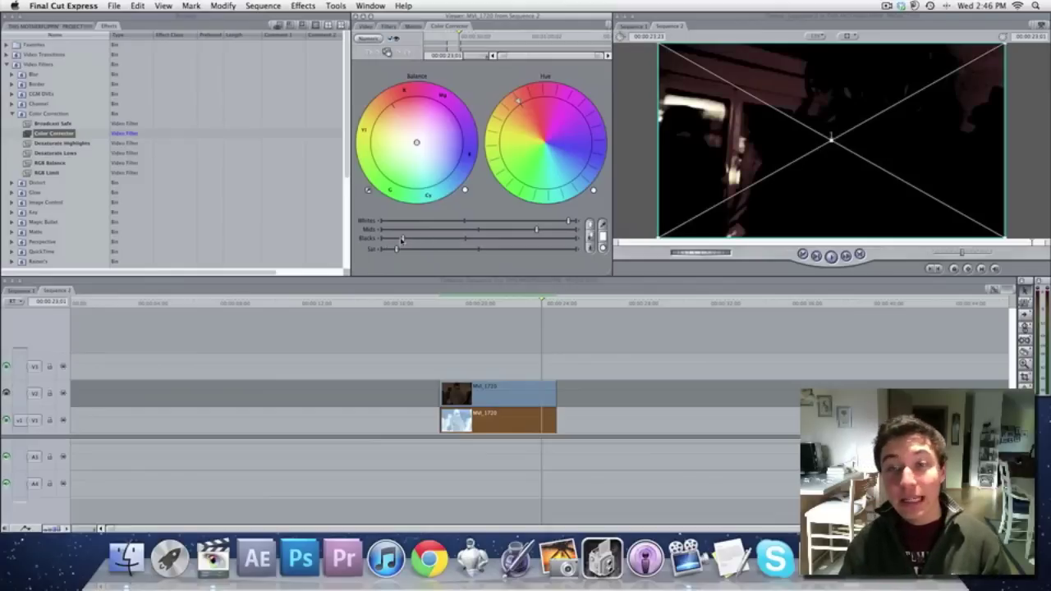
{"action": "left_click_drag", "start_coordinate": [403, 238], "coordinate": [400, 238]}
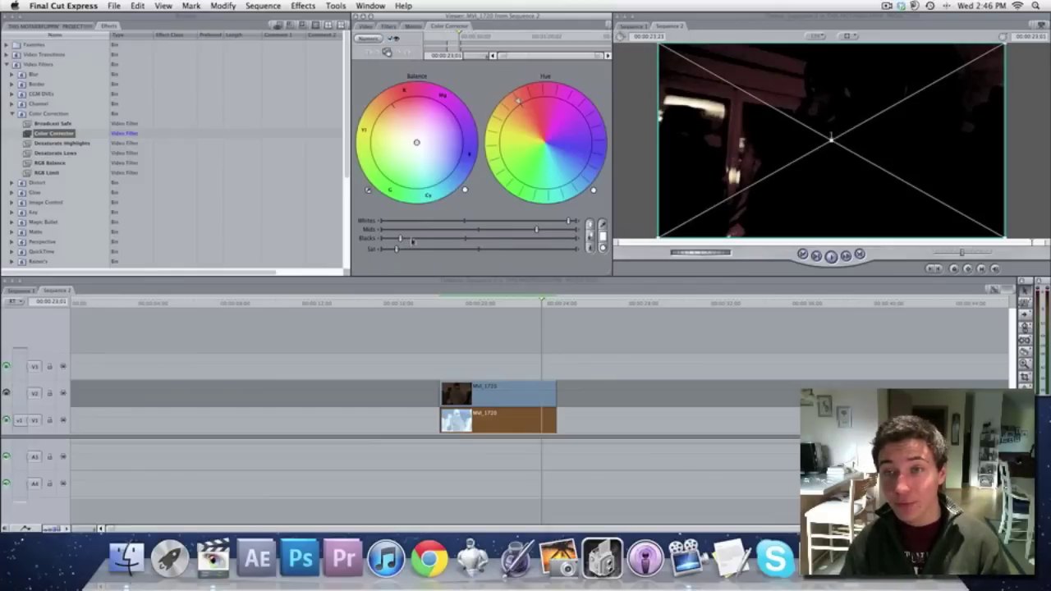
Step: Unhide V2 and add a Color Corrector to the upper MVI_1720 clip
{"action": "left_click", "coordinate": [5, 394]}
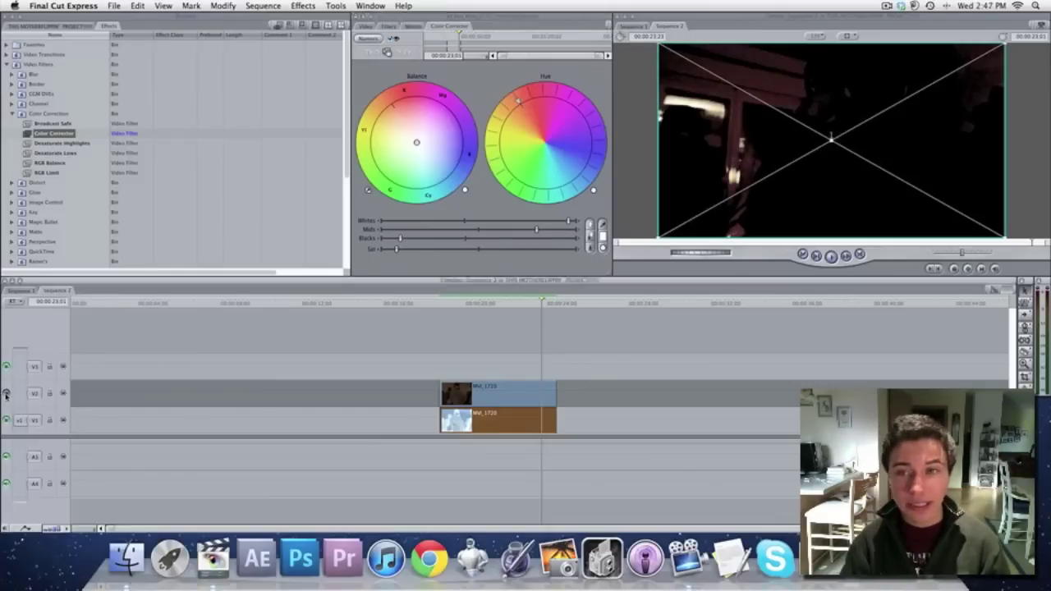
{"action": "double_click", "coordinate": [534, 403]}
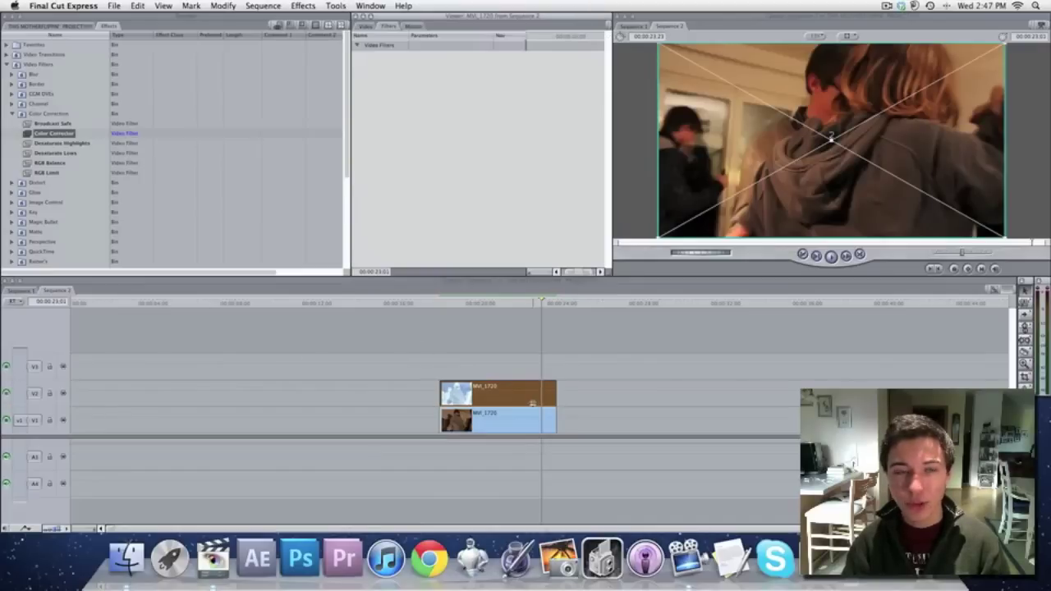
{"action": "left_click_drag", "start_coordinate": [64, 138], "coordinate": [465, 142]}
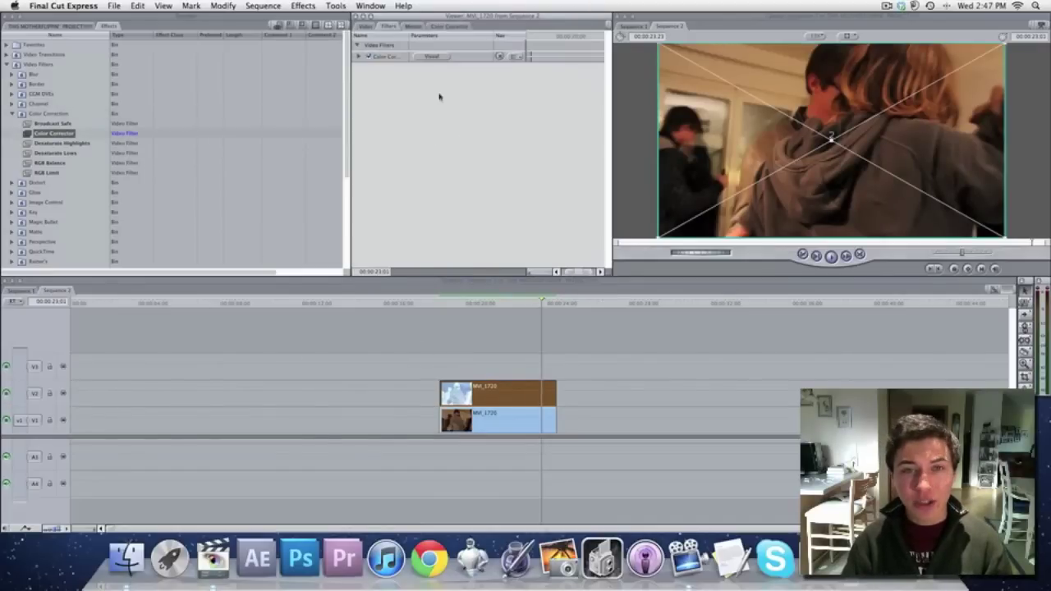
{"action": "left_click", "coordinate": [387, 52]}
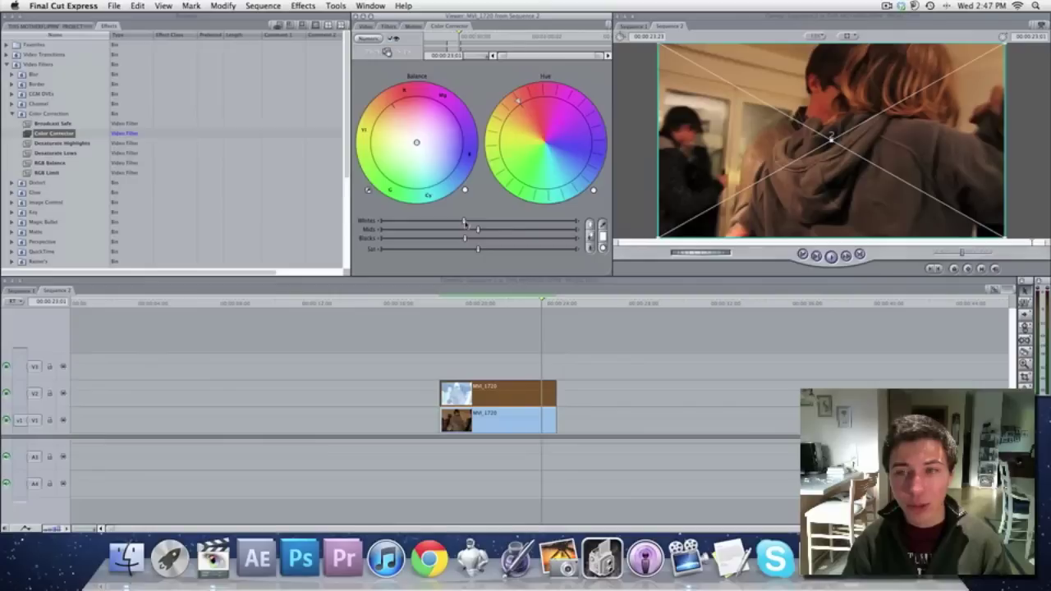
Step: Raise the upper clip's whites, lower its saturation, lift its blacks, and preview the sequence
{"action": "left_click_drag", "start_coordinate": [465, 223], "coordinate": [518, 233]}
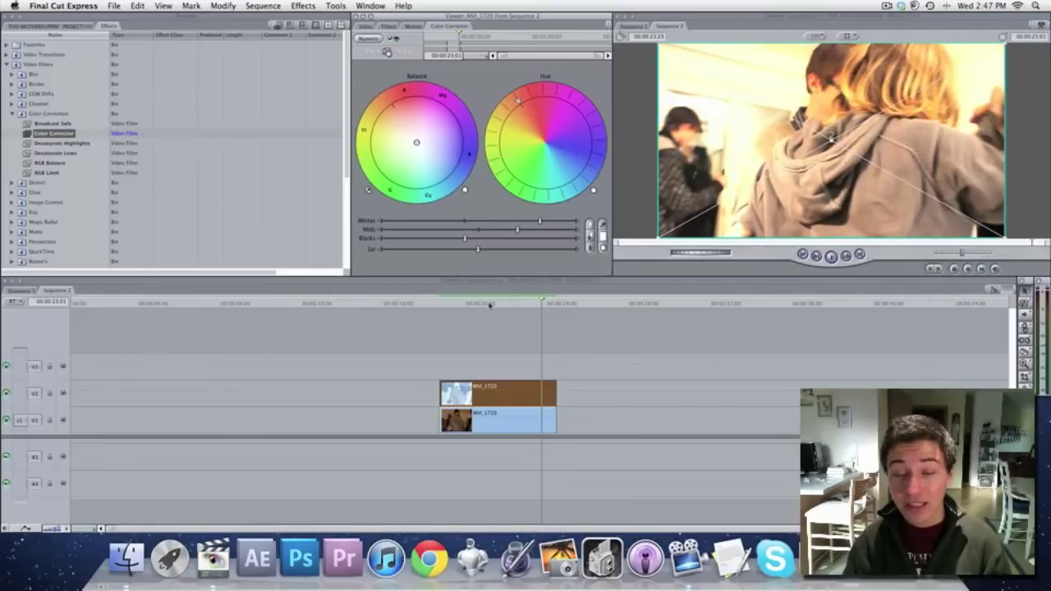
{"action": "left_click_drag", "start_coordinate": [491, 303], "coordinate": [514, 304]}
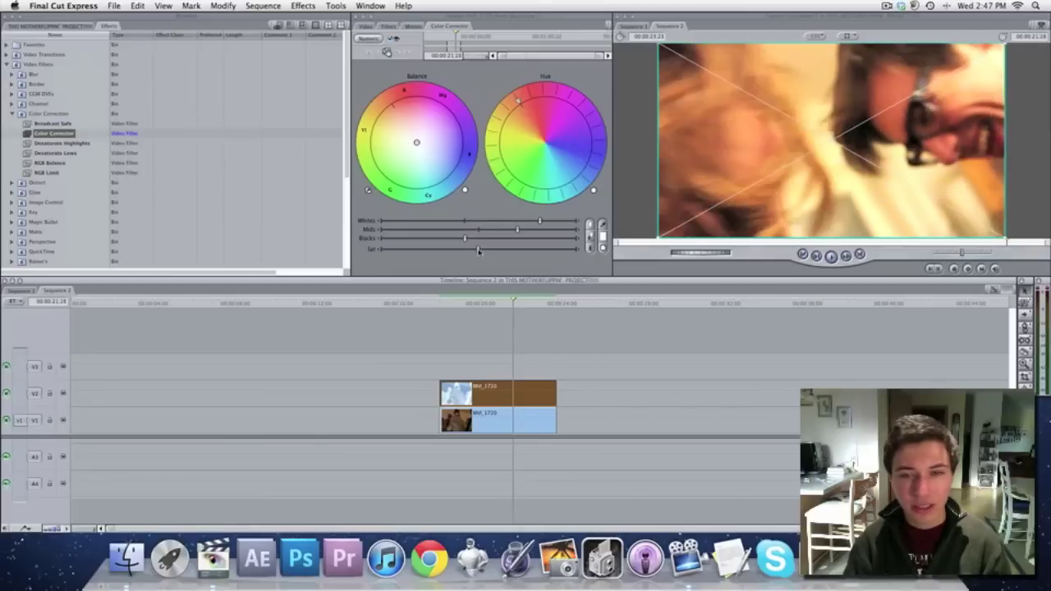
{"action": "left_click_drag", "start_coordinate": [478, 250], "coordinate": [447, 254]}
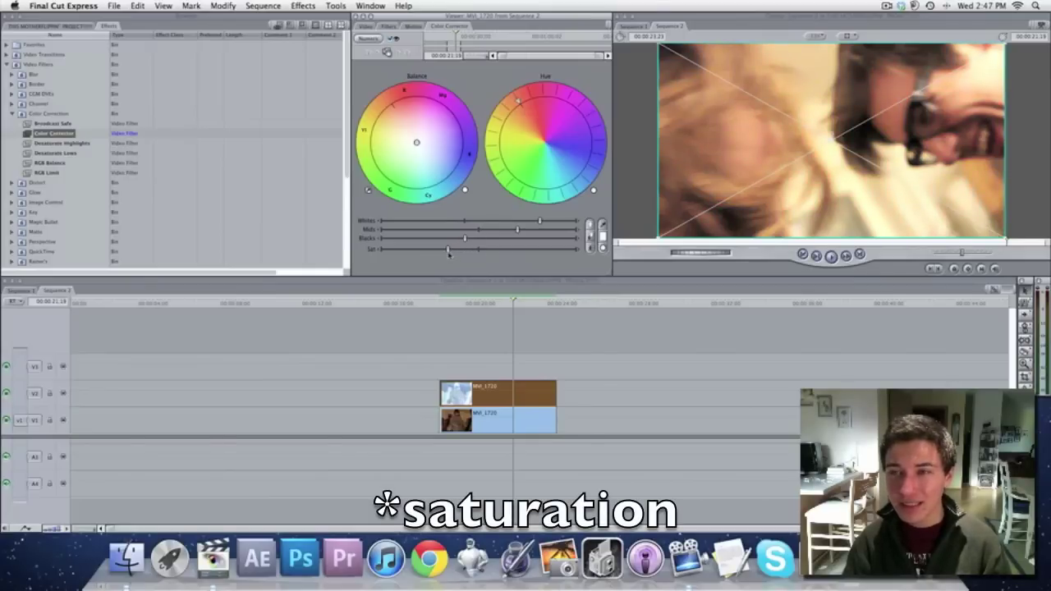
{"action": "mouse_move", "coordinate": [466, 236]}
{"action": "left_mouse_down"}
{"action": "mouse_move", "coordinate": [483, 238]}
{"action": "mouse_move", "coordinate": [473, 241]}
{"action": "left_mouse_up"}
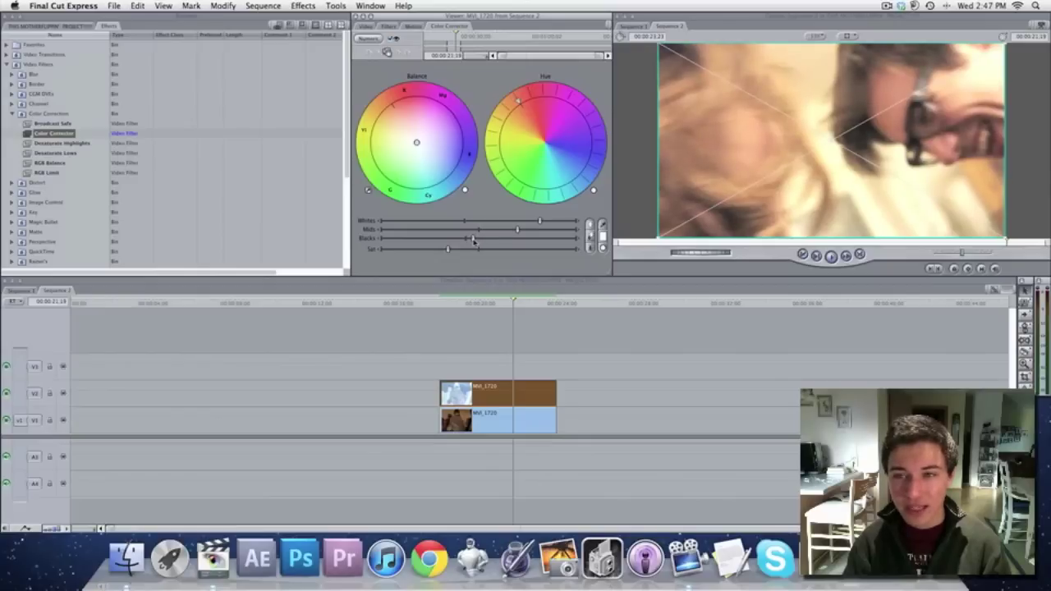
{"action": "left_click_drag", "start_coordinate": [473, 240], "coordinate": [523, 229]}
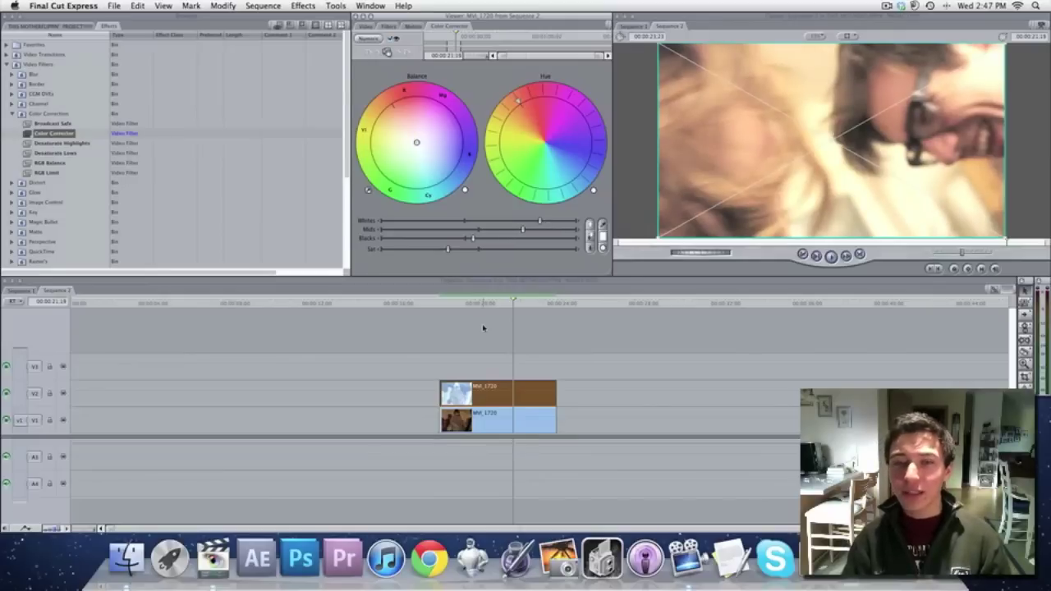
{"action": "left_click_drag", "start_coordinate": [479, 303], "coordinate": [543, 304]}
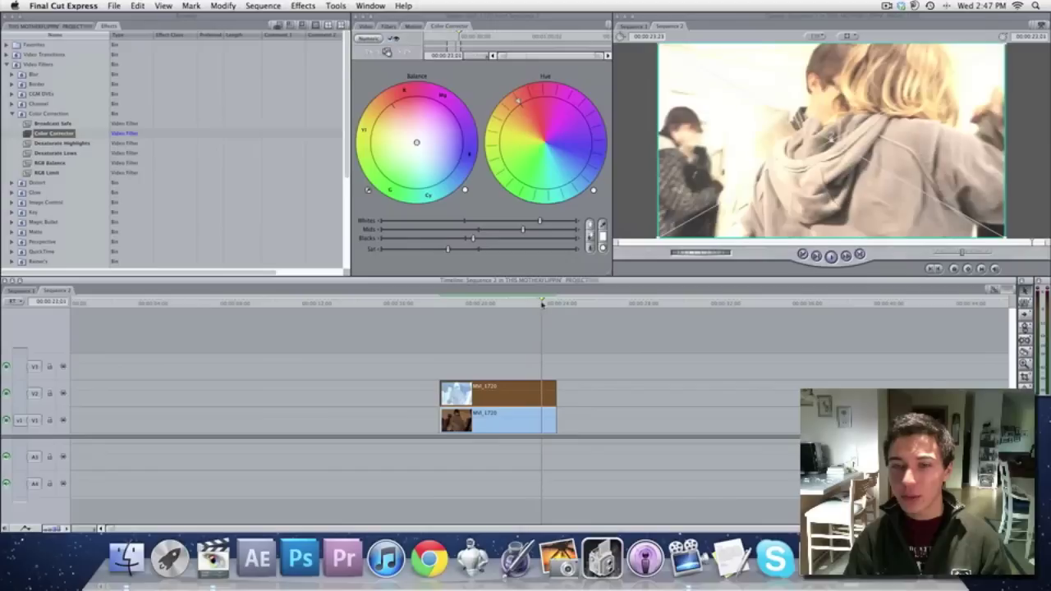
{"action": "left_click", "coordinate": [530, 342]}
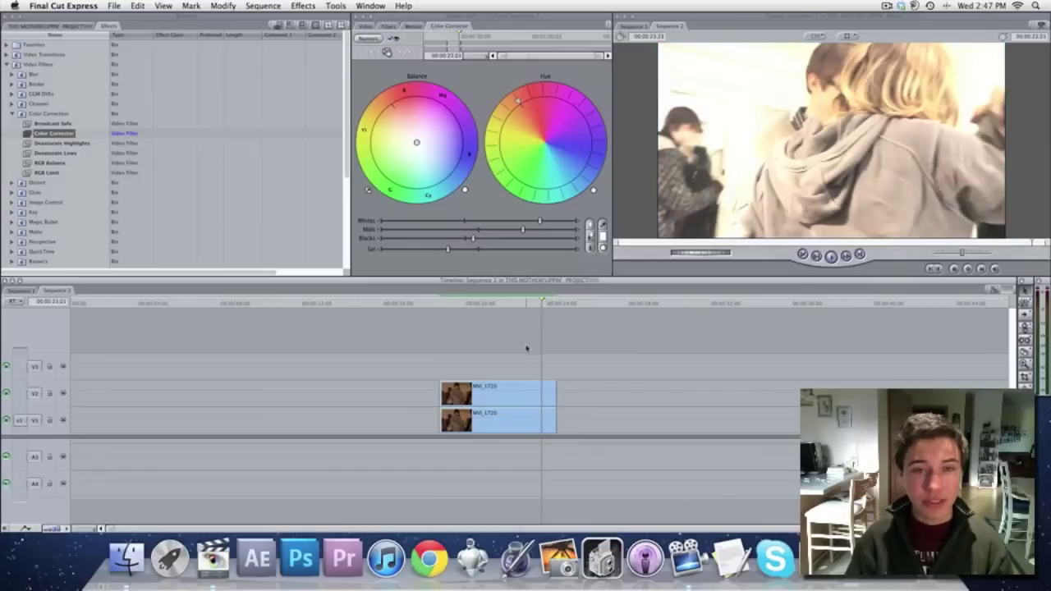
Step: Compare the V1 and V2 clips in the Viewer, leaving the bright V2 clip loaded, then search for 'blink'
{"action": "double_click", "coordinate": [506, 386]}
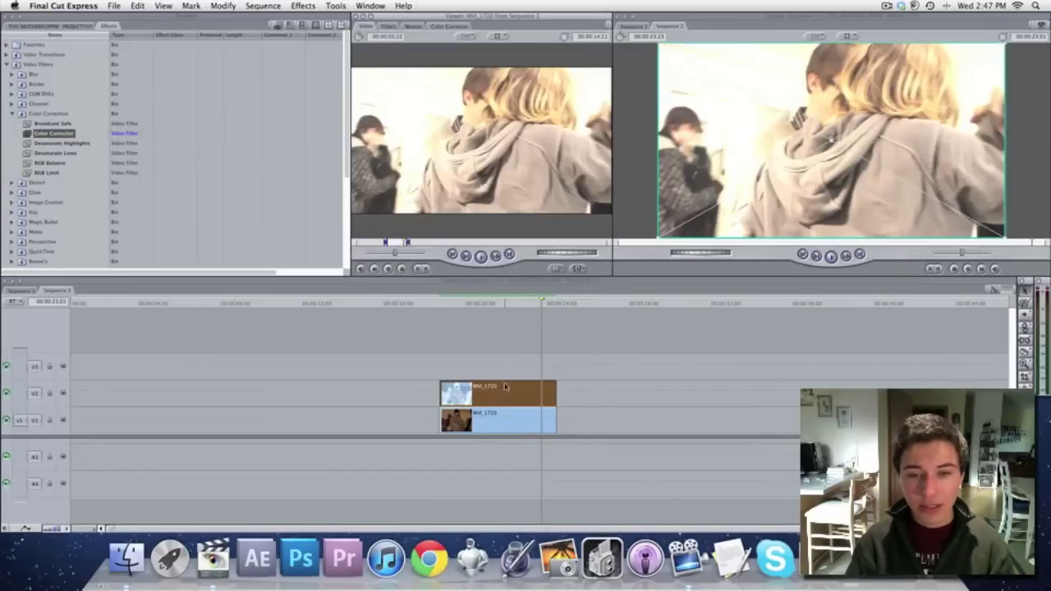
{"action": "double_click", "coordinate": [527, 415]}
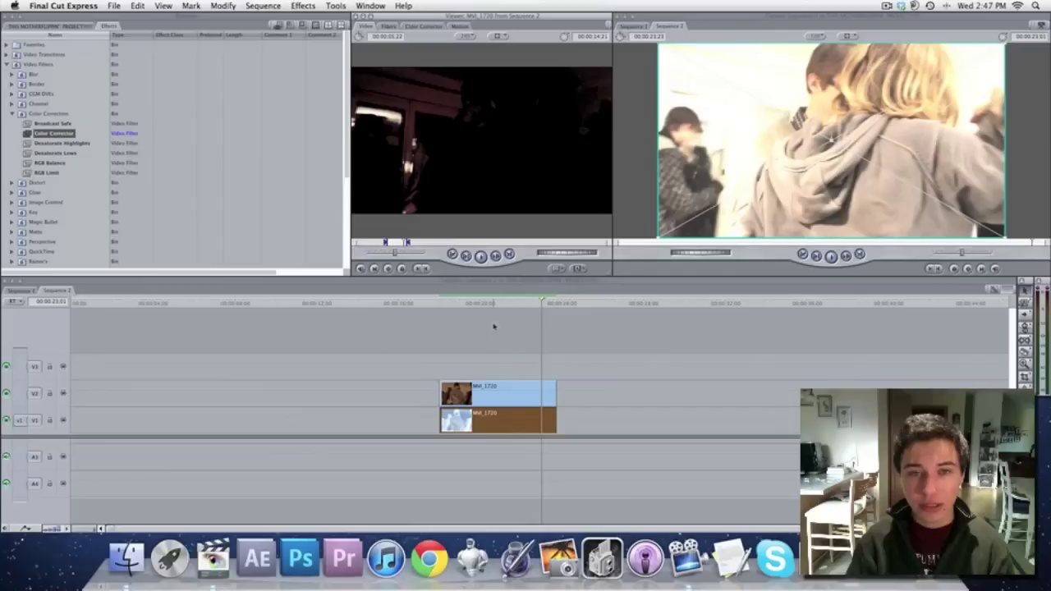
{"action": "double_click", "coordinate": [507, 386]}
{"action": "left_click", "coordinate": [483, 301]}
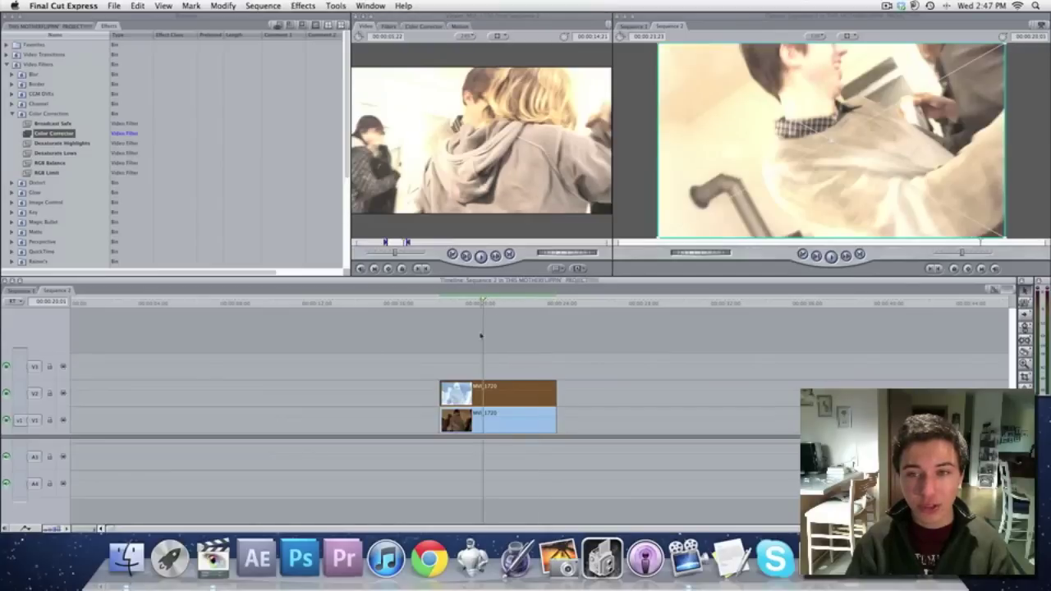
{"action": "double_click", "coordinate": [488, 417]}
{"action": "double_click", "coordinate": [486, 397]}
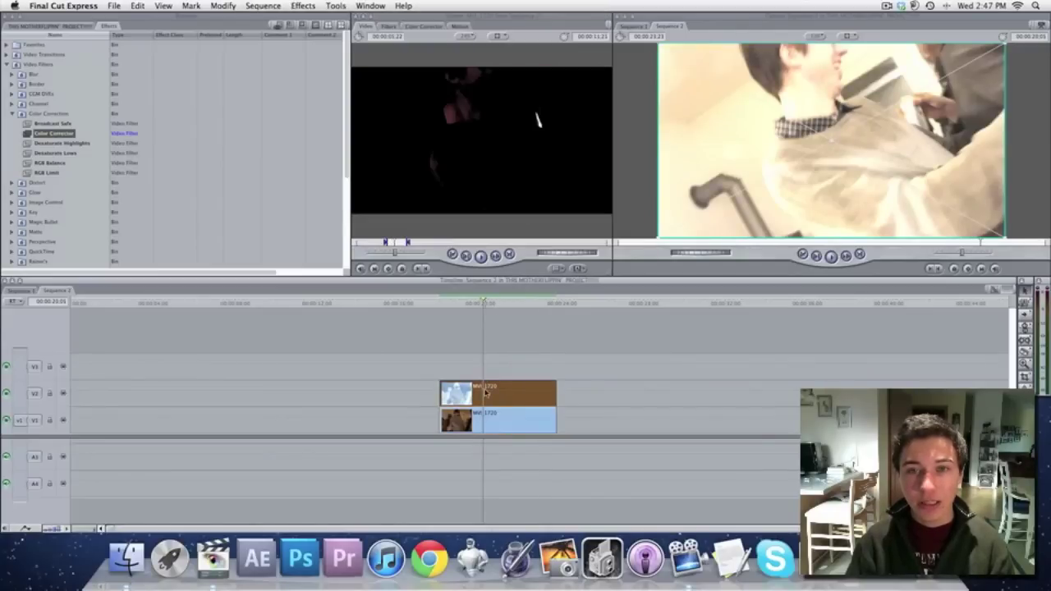
{"action": "double_click", "coordinate": [485, 419]}
{"action": "double_click", "coordinate": [512, 400]}
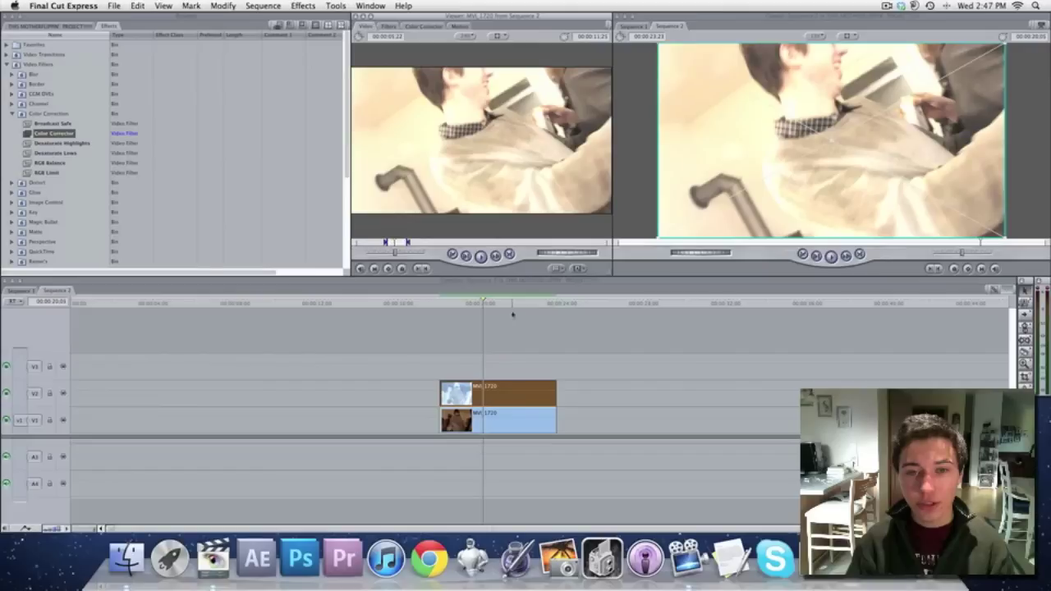
{"action": "left_click", "coordinate": [512, 380]}
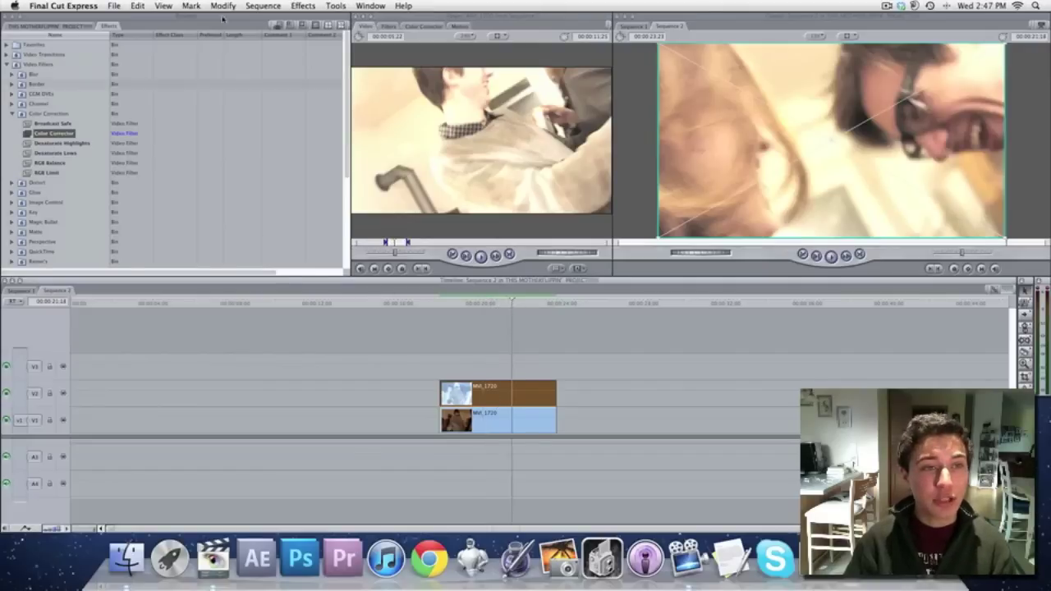
{"action": "double_click", "coordinate": [481, 390]}
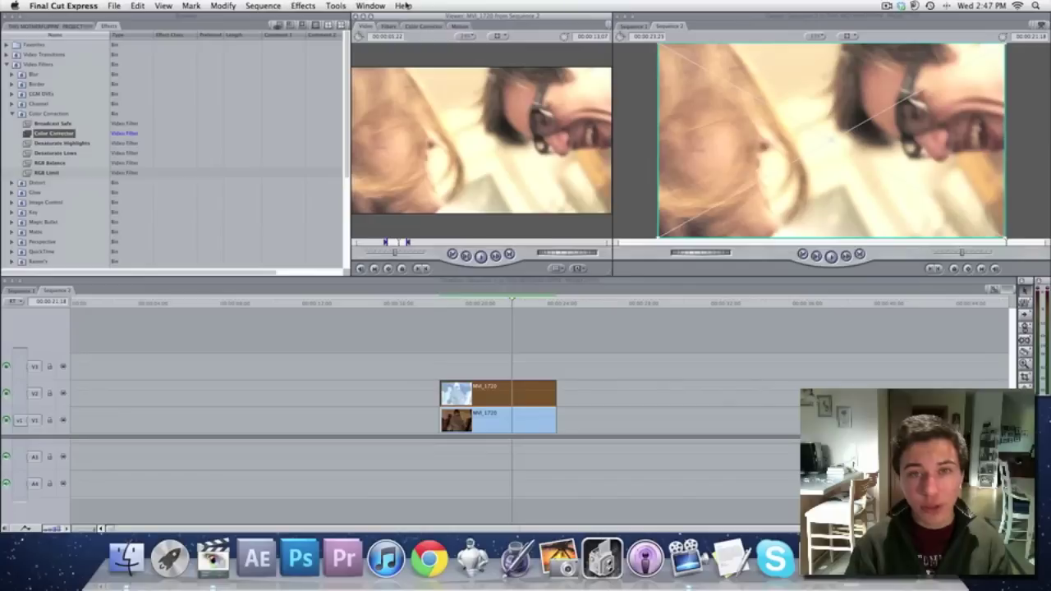
{"action": "left_click", "coordinate": [404, 6]}
Step: Find the Blink video filter and apply it to the upper MVI_1720 clip
{"action": "type", "text": "blur"}
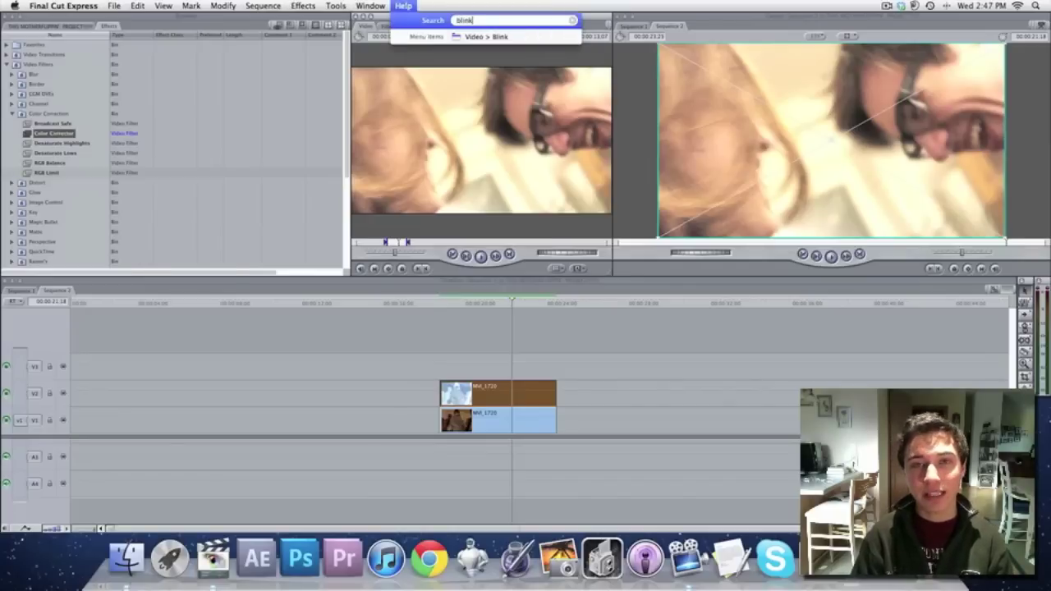
{"action": "key", "text": "Down"}
{"action": "key", "text": "Return"}
Step: Bring up the upper clip's Blink filter settings: On Duration, Off Duration and Opacity
{"action": "left_click", "coordinate": [388, 26]}
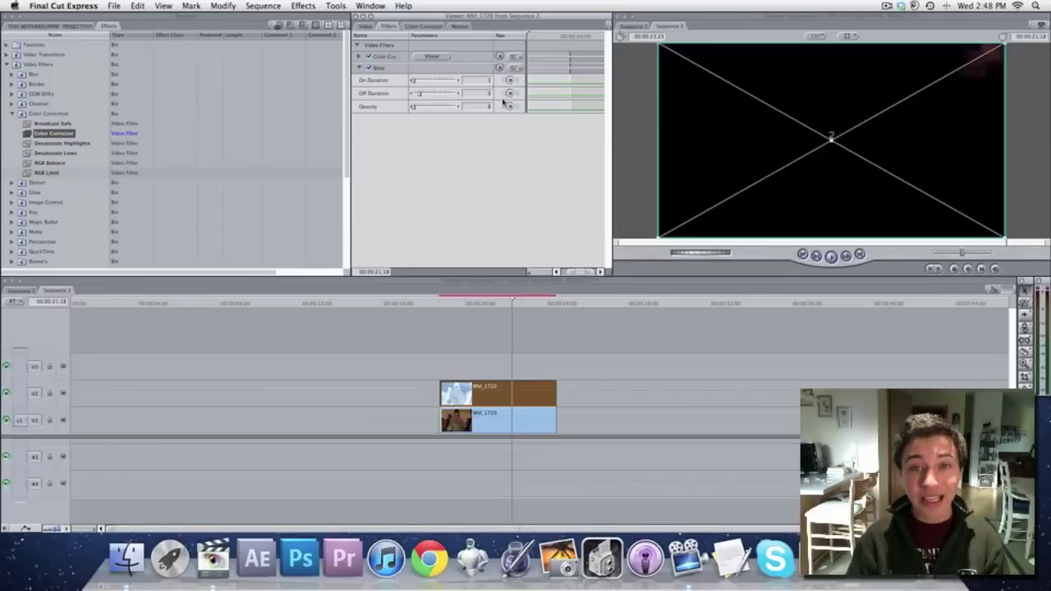
{"action": "left_click", "coordinate": [525, 364]}
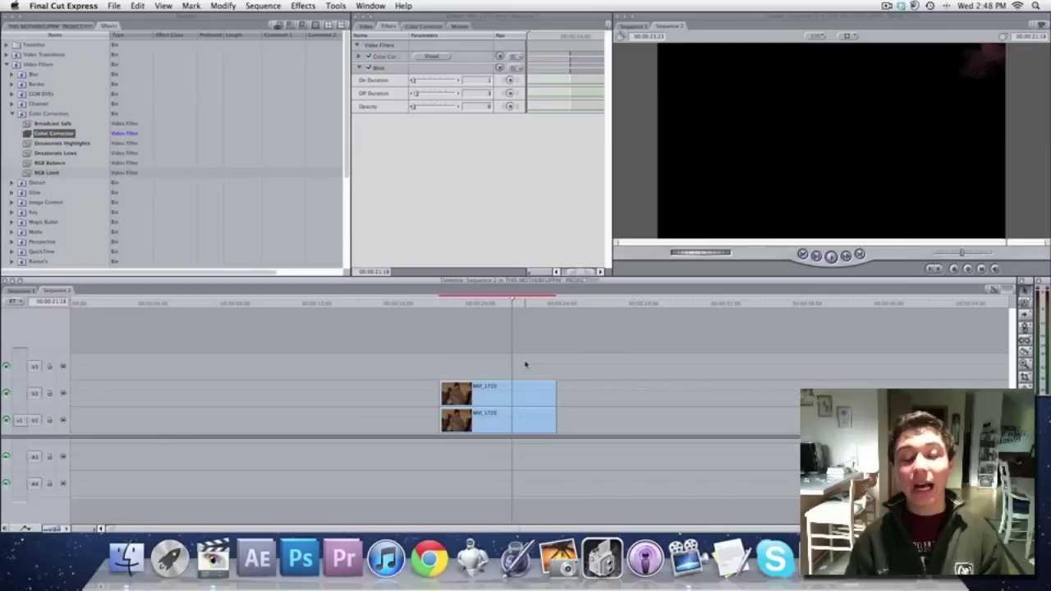
{"action": "left_click", "coordinate": [488, 305]}
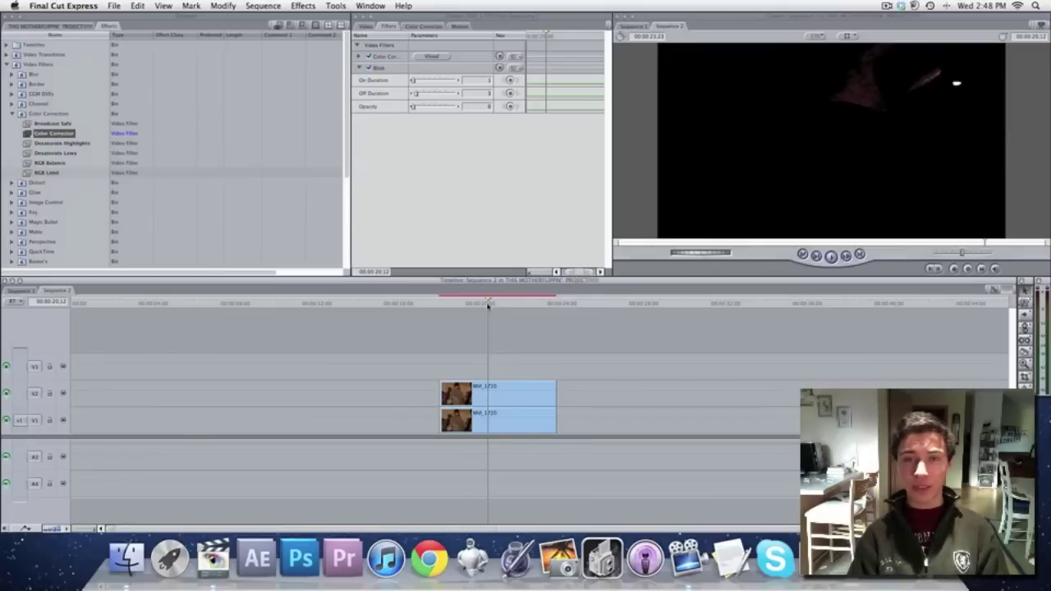
{"action": "left_click", "coordinate": [473, 80]}
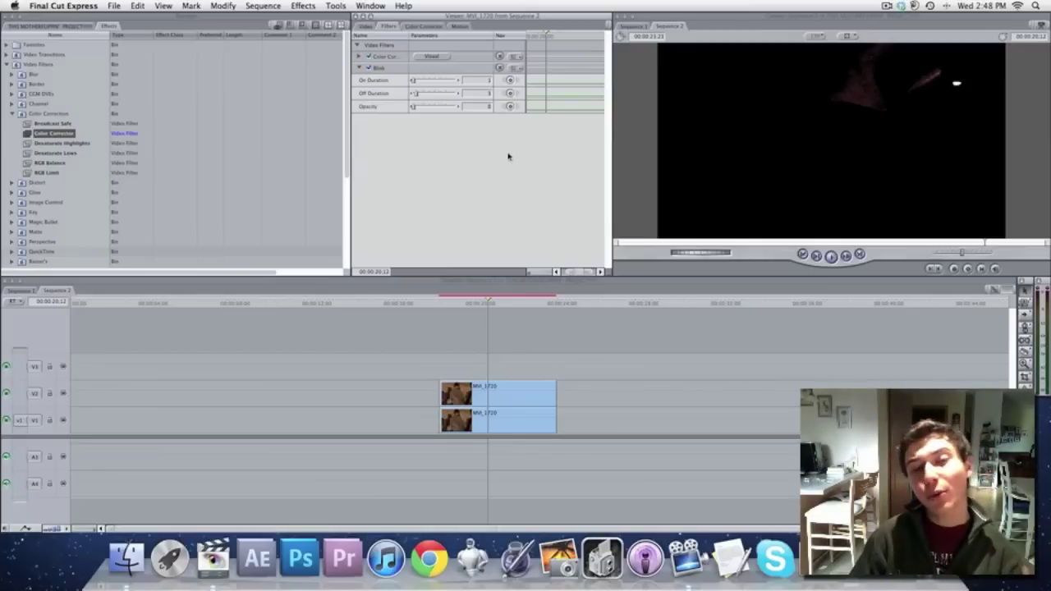
Step: Deselect the clips and render the sequence for playback
{"action": "left_click", "coordinate": [491, 339]}
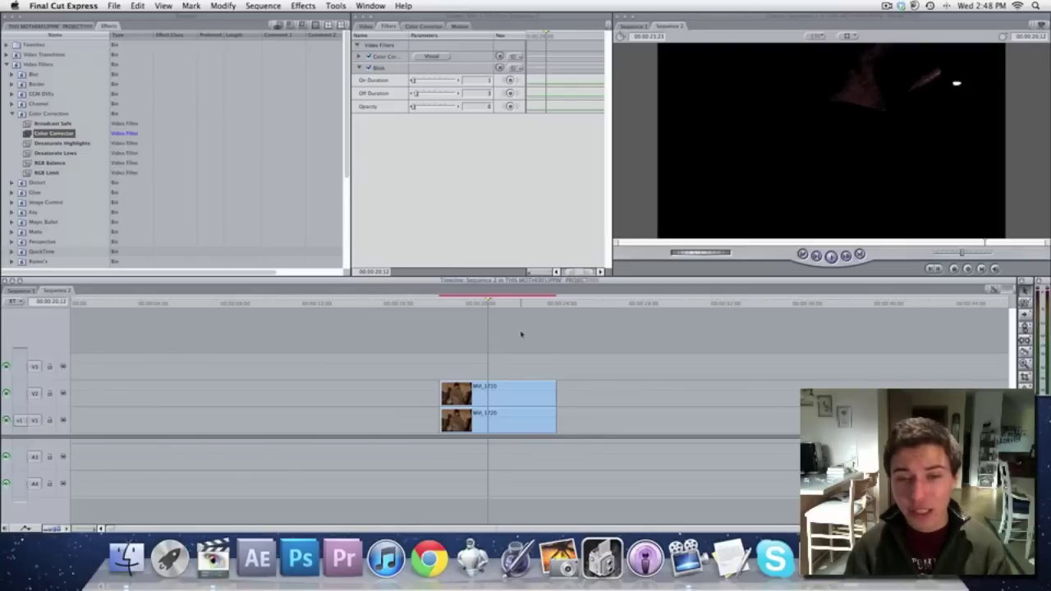
{"action": "double_click", "coordinate": [494, 398]}
{"action": "left_click", "coordinate": [488, 372]}
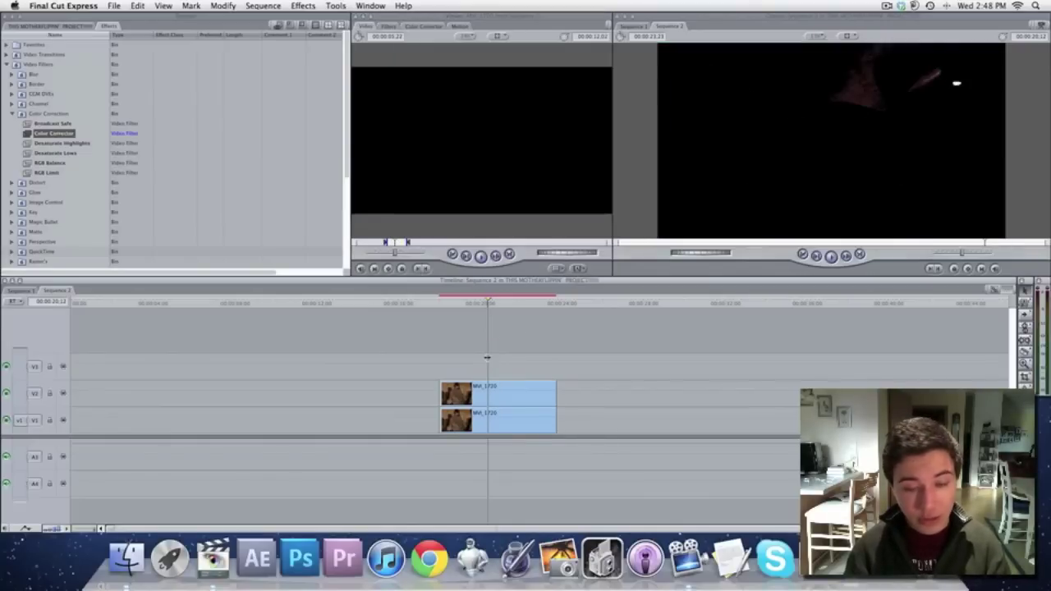
{"action": "key", "text": "alt+r"}
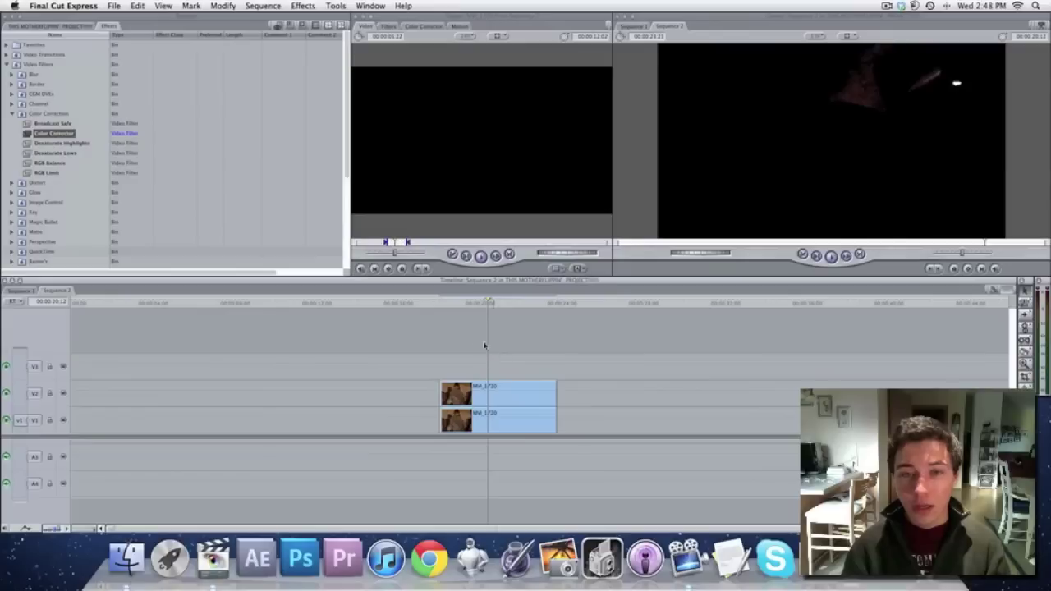
Step: Play the sequence from just before the clips to watch the bright clip strobe
{"action": "left_click", "coordinate": [443, 304]}
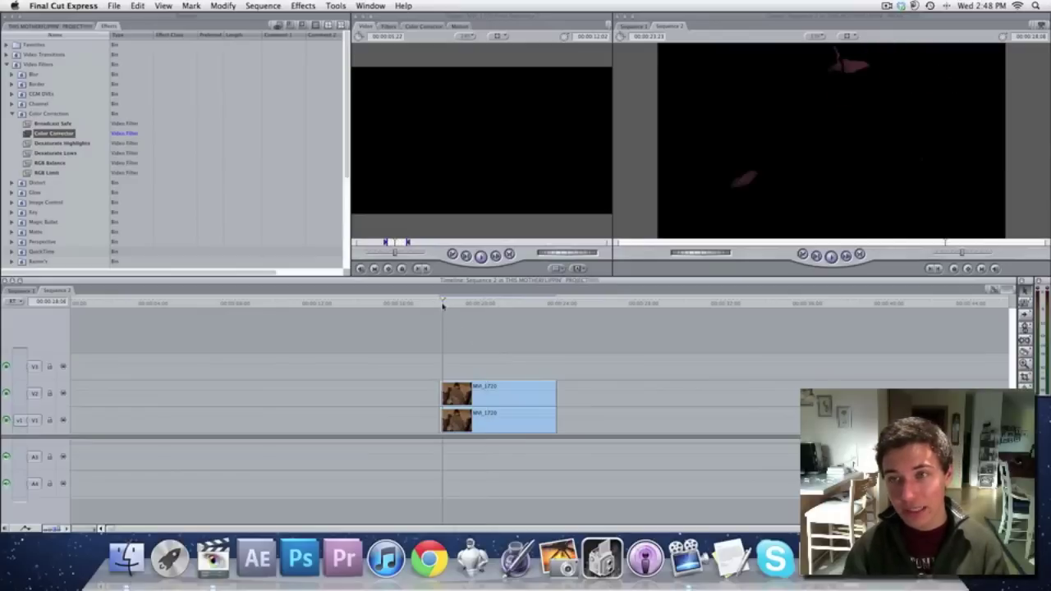
{"action": "key", "text": "space"}
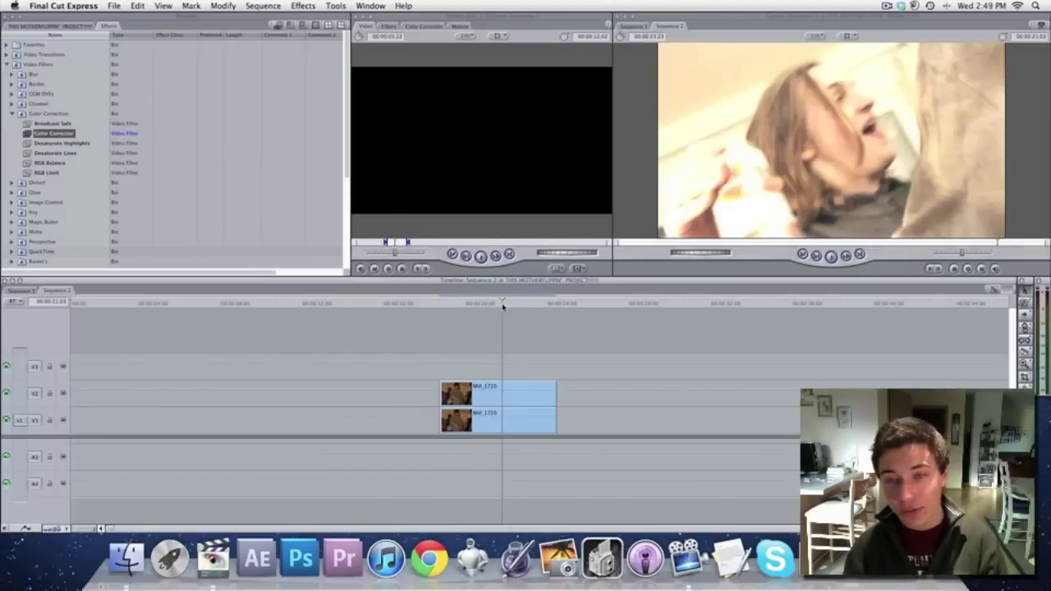
{"action": "key", "text": "space"}
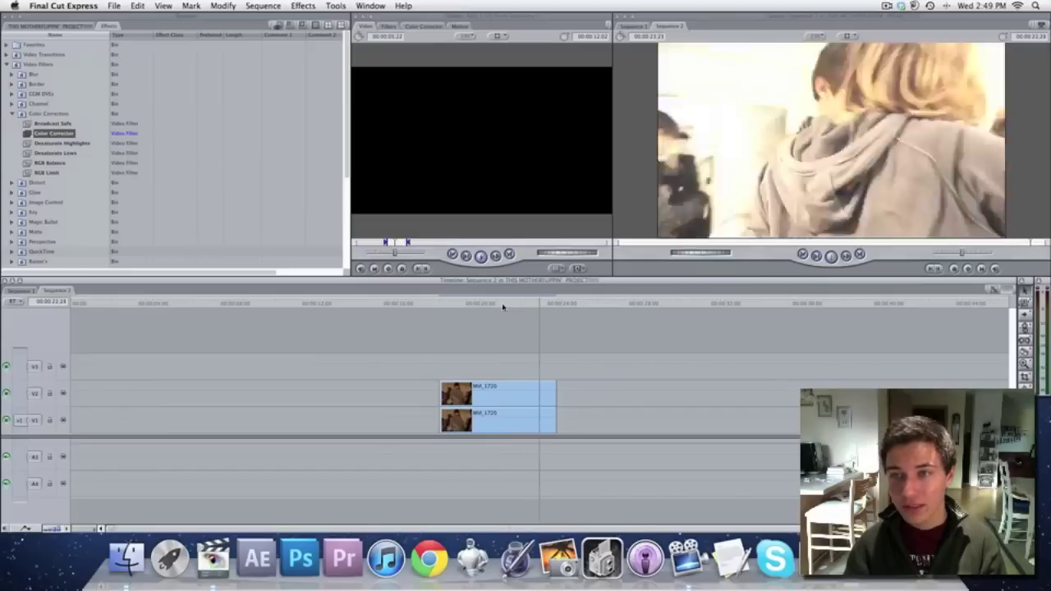
{"action": "key", "text": "space"}
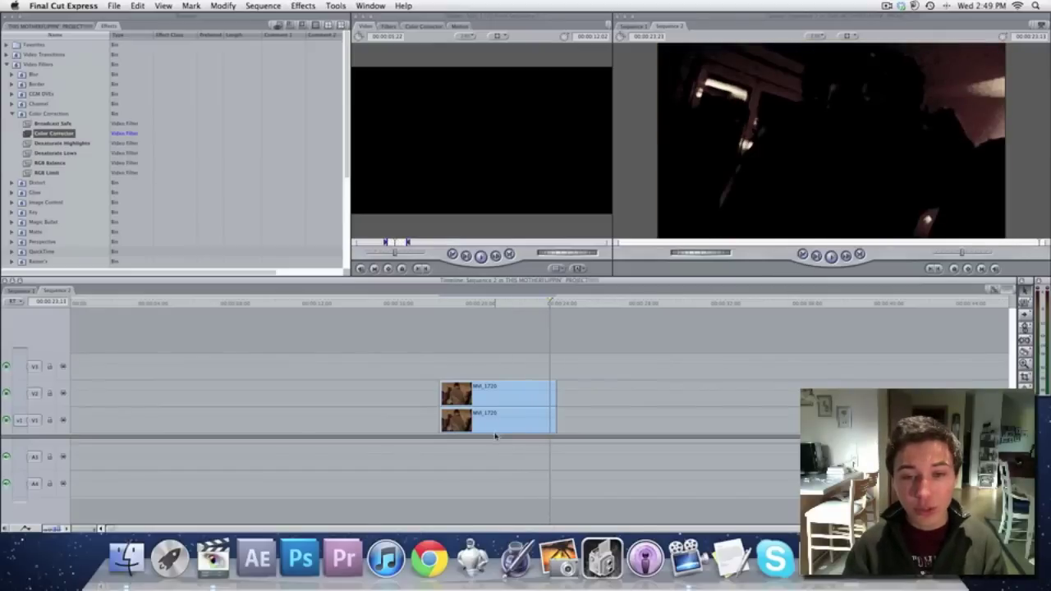
{"action": "double_click", "coordinate": [496, 431]}
Step: Review the lower clip's Color Corrector filter, then return to its darkened video image
{"action": "left_click", "coordinate": [387, 25]}
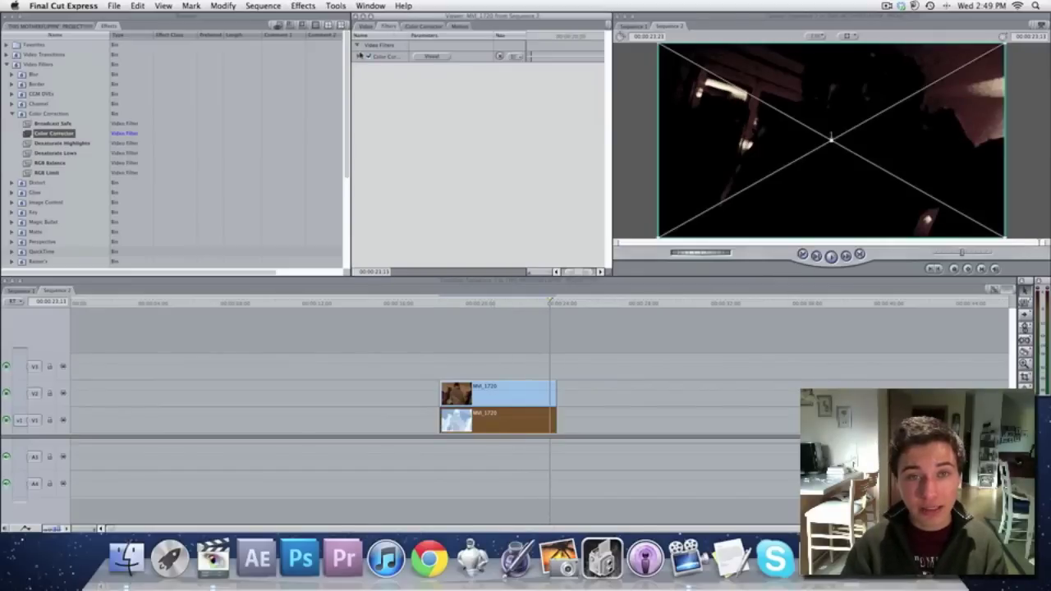
{"action": "left_click", "coordinate": [358, 56]}
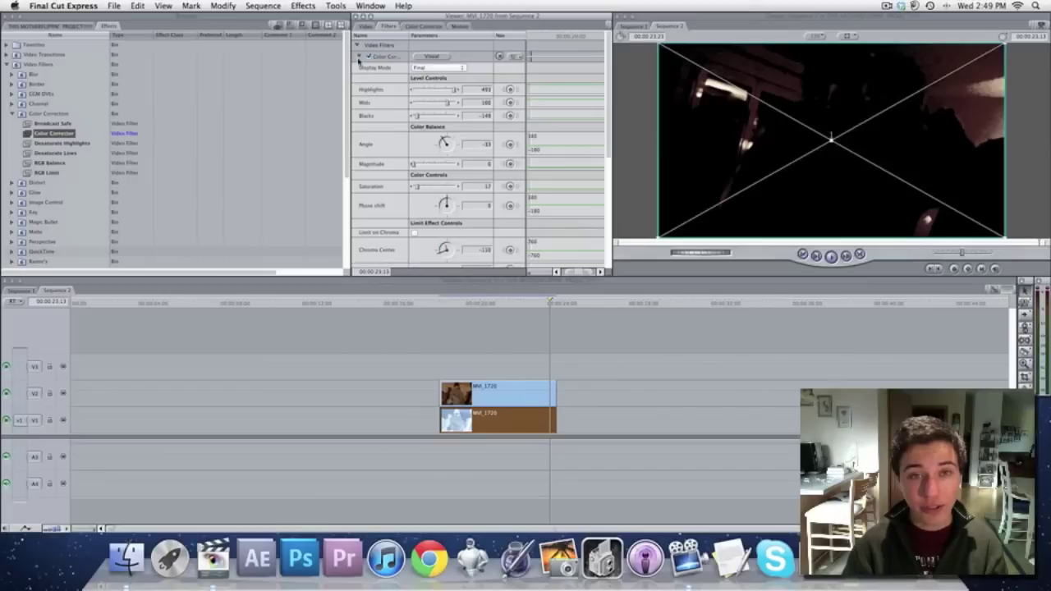
{"action": "left_click", "coordinate": [358, 56]}
{"action": "double_click", "coordinate": [526, 419]}
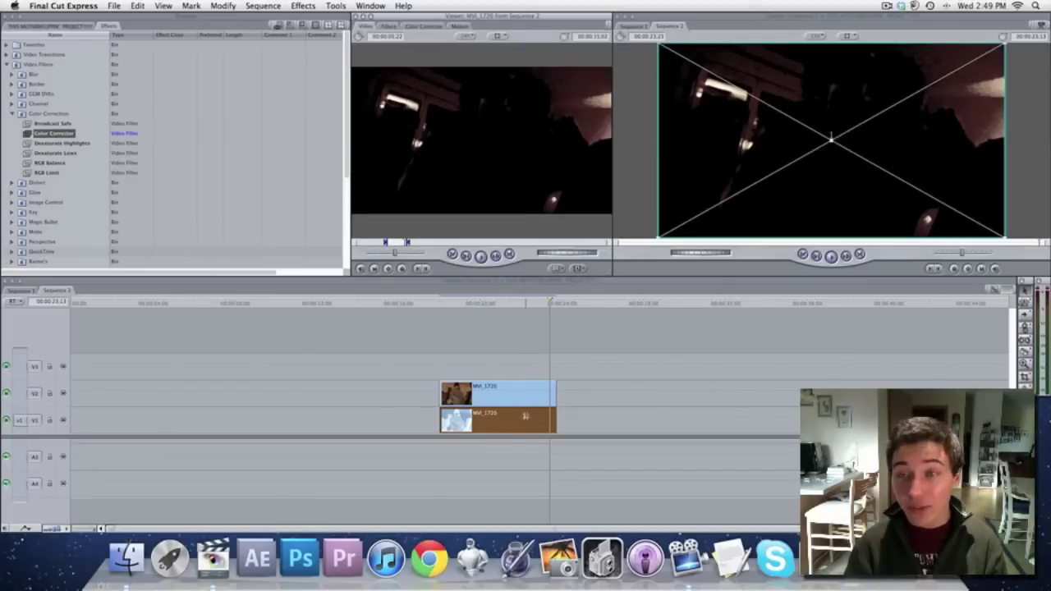